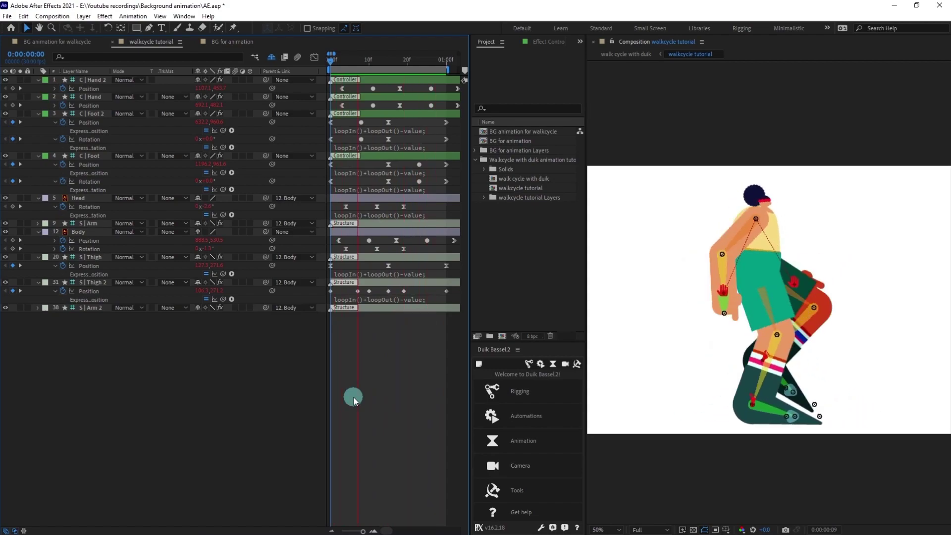
Scrub the walk cycle through frames 2, 16 and 26 with the C|Foot controller selected, and preview playback
left_click(331, 59)
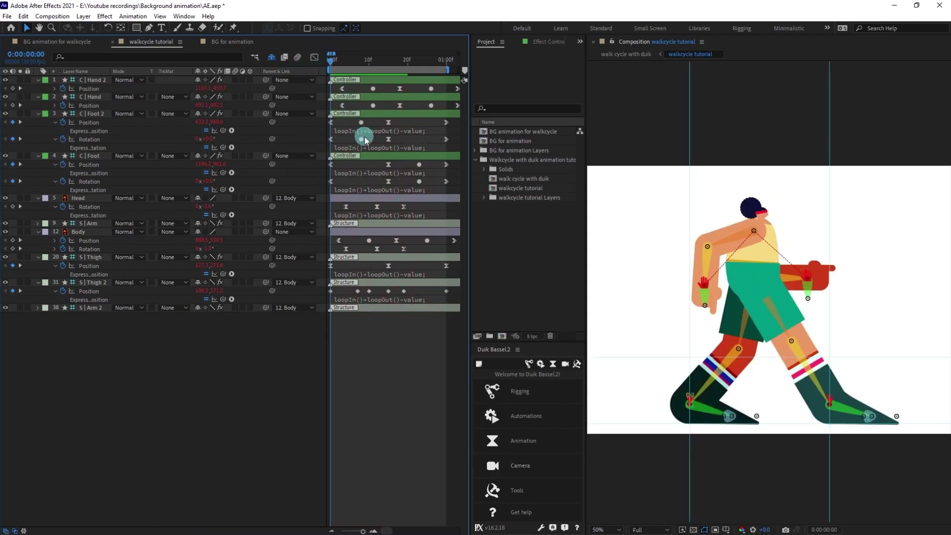
left_click(339, 60)
left_click_drag(345, 66, 390, 73)
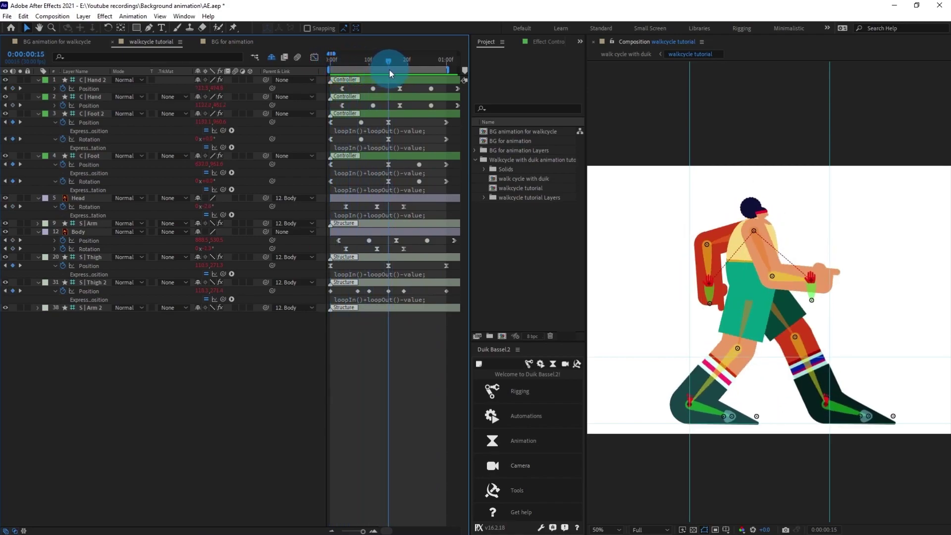
left_click(392, 155)
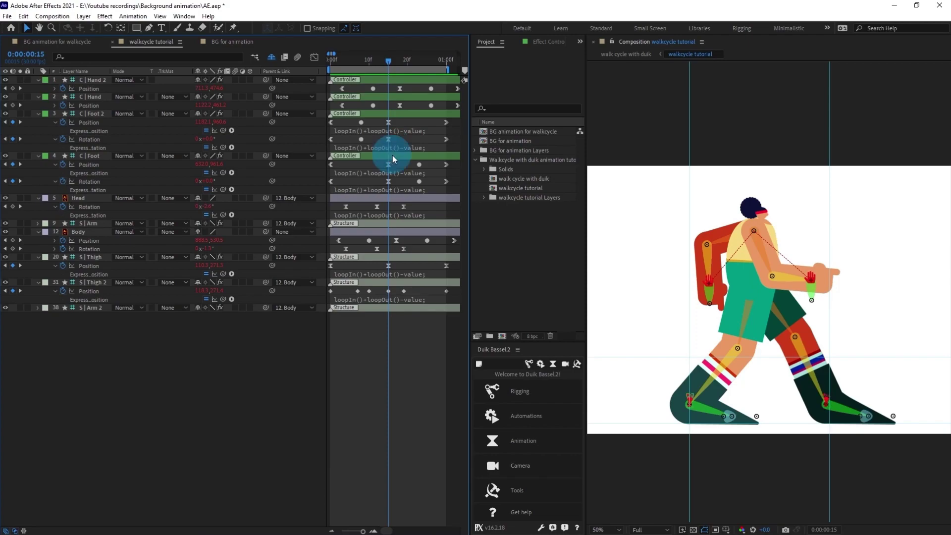
left_click_drag(390, 61, 445, 61)
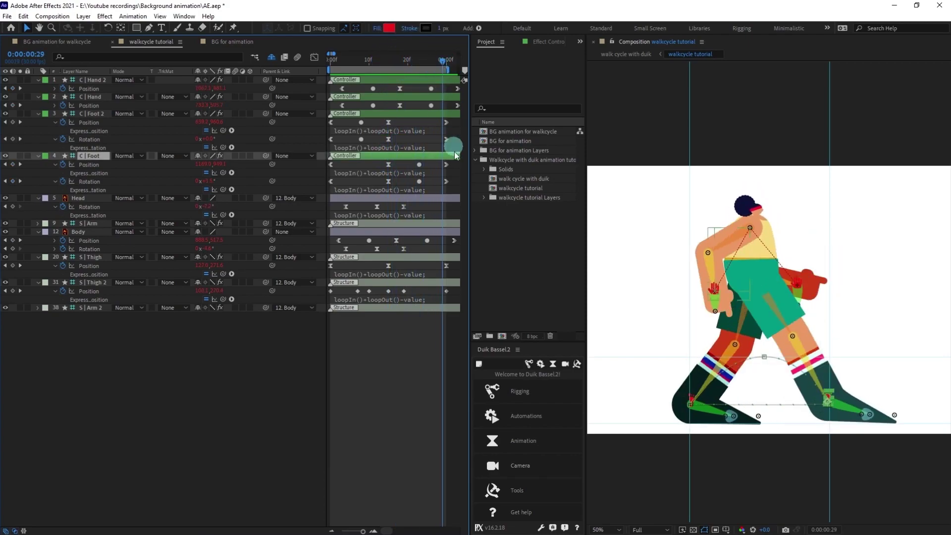
key("space")
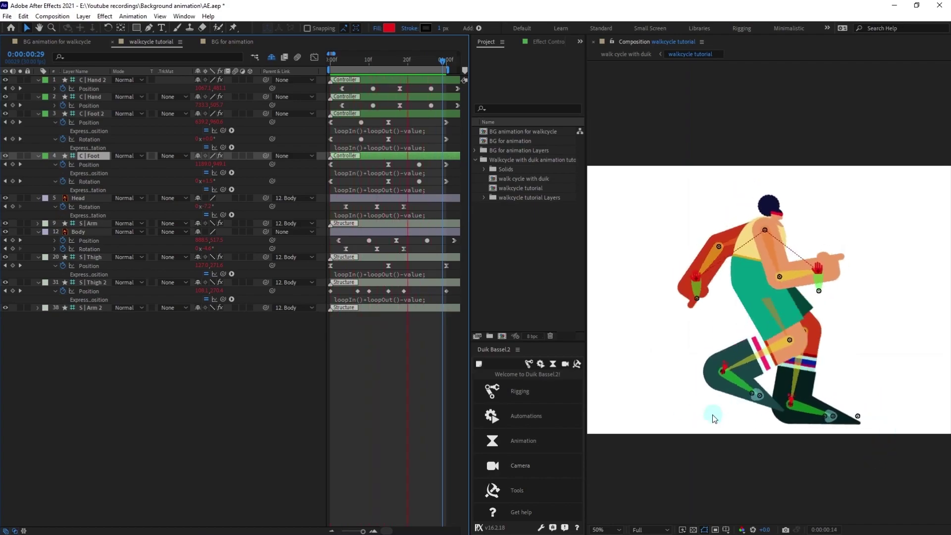
left_click(338, 65)
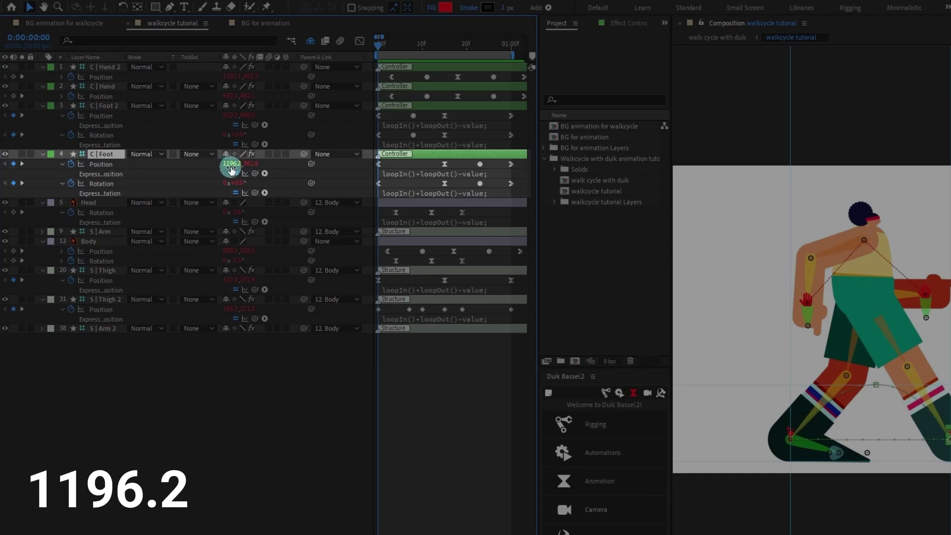
Compare the foot positions at frames 15, 7 and 0 of the walk cycle
left_click_drag(463, 50, 447, 47)
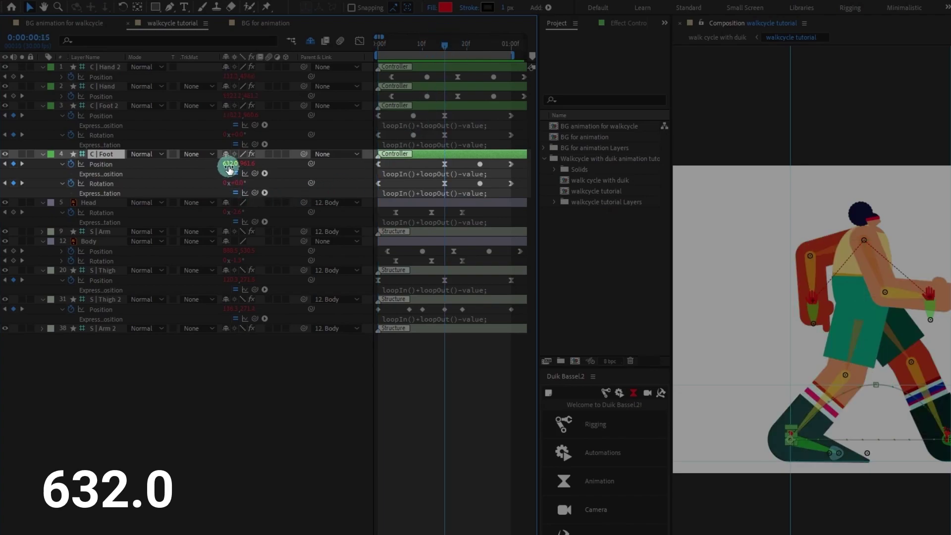
left_click(407, 45)
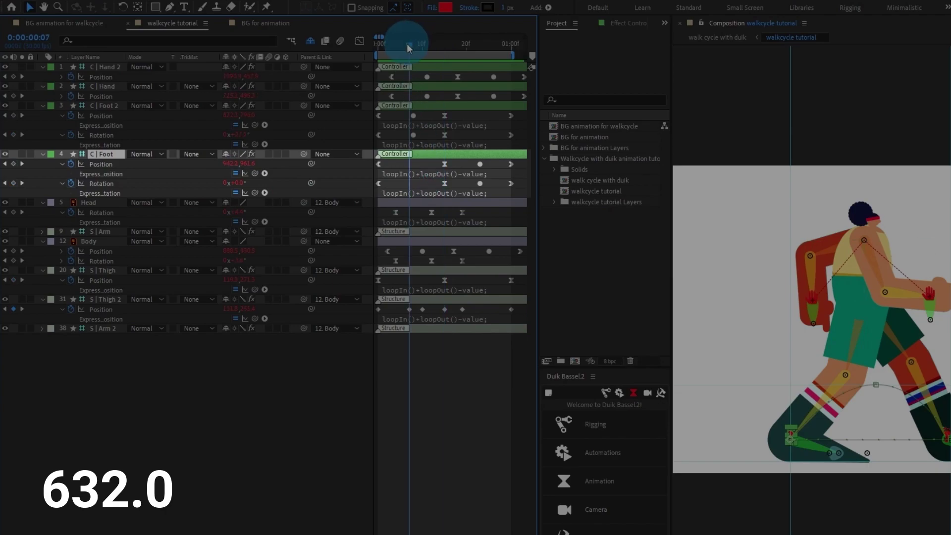
left_click_drag(407, 46, 309, 50)
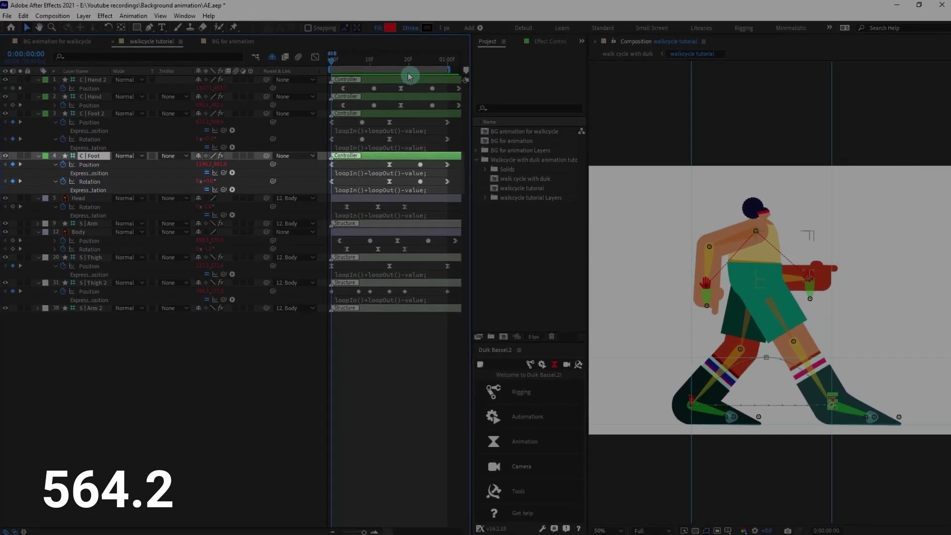
left_click_drag(332, 64, 390, 67)
left_click(390, 168)
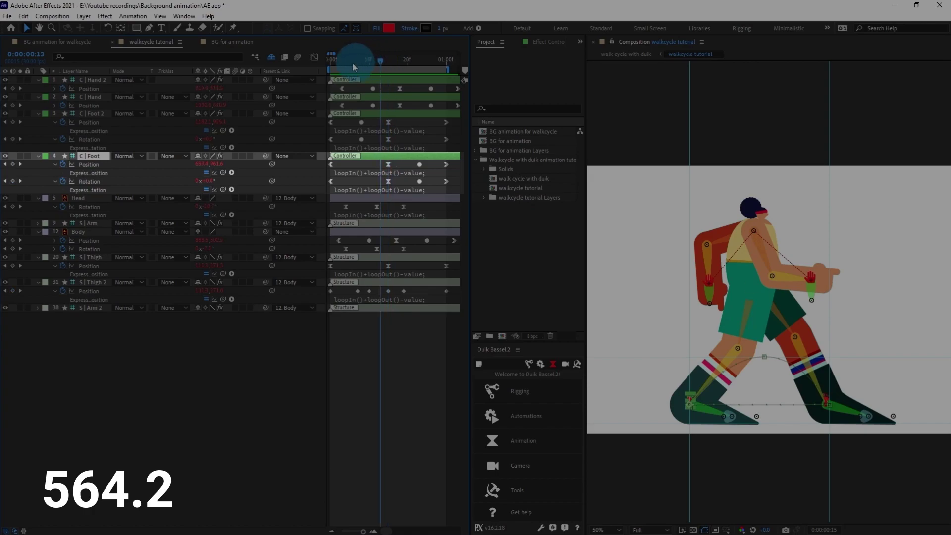
left_click(331, 62)
left_click(338, 389)
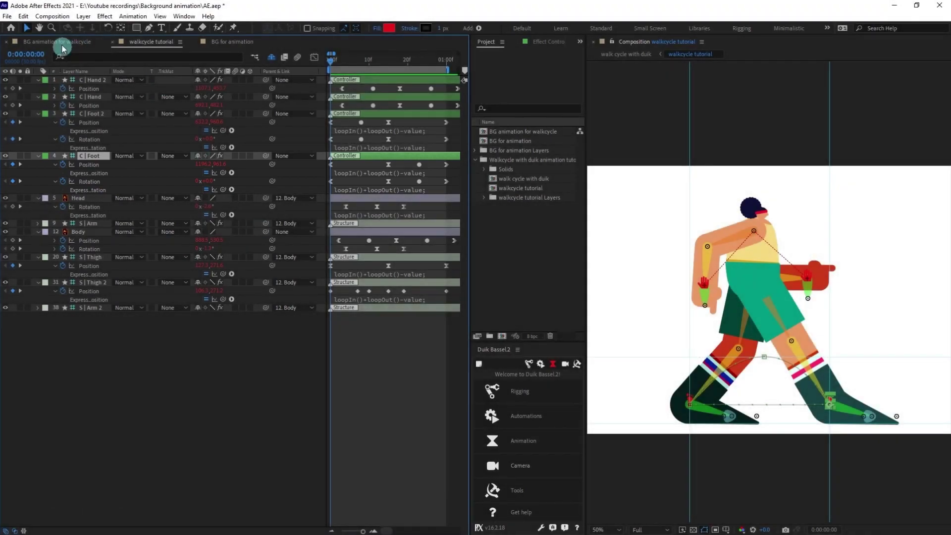
Switch to the BG animation for walkcycle composition and select the walking character layer
left_click(59, 42)
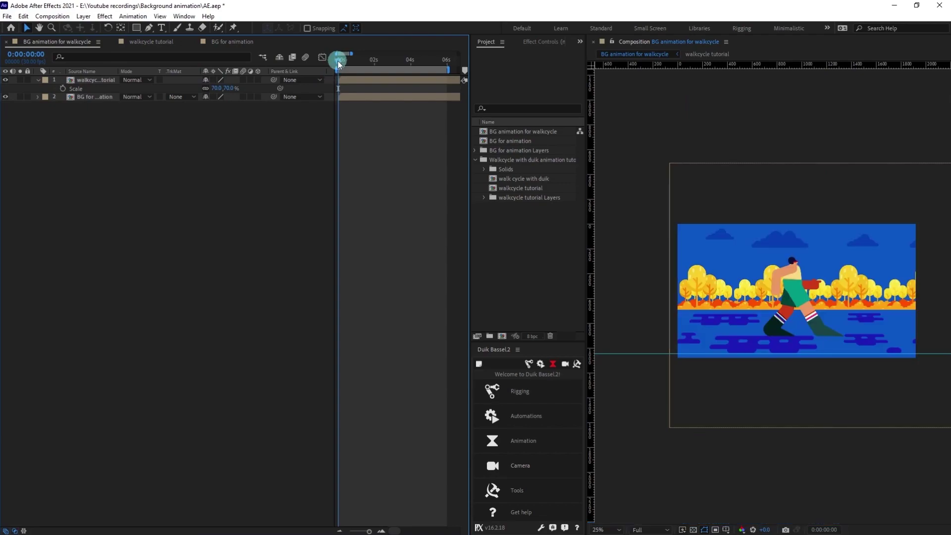
scroll(811, 336, "up", 2)
scroll(810, 336, "down", 2)
left_click(91, 80)
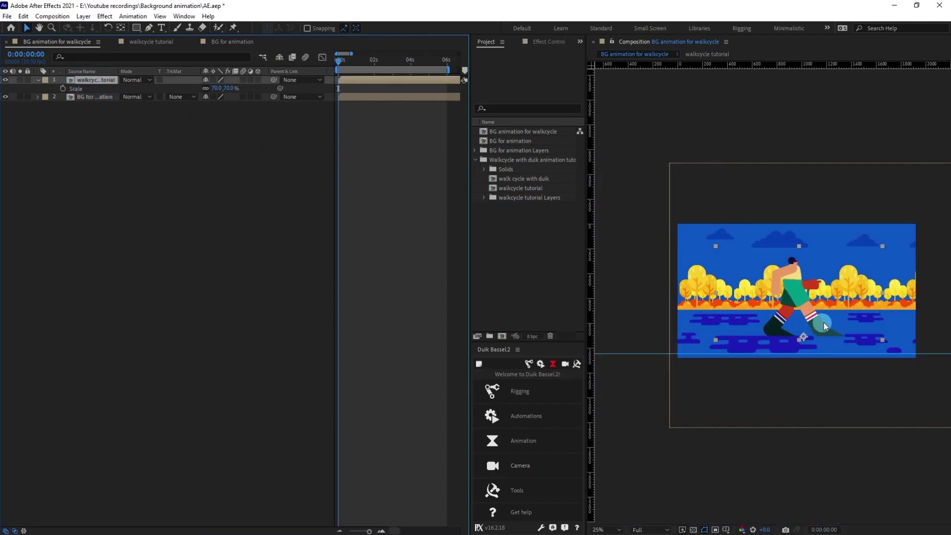
left_click(106, 97)
left_click(89, 80)
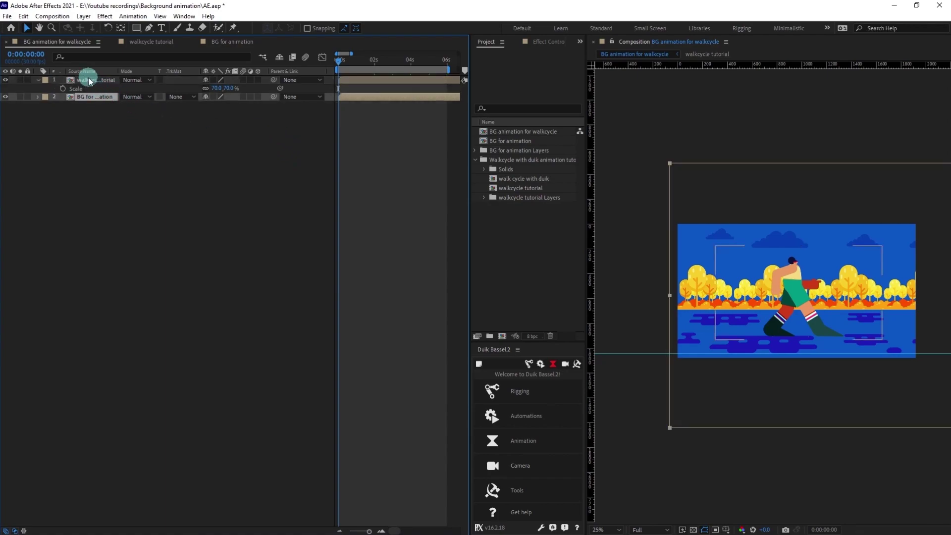
left_click(776, 340)
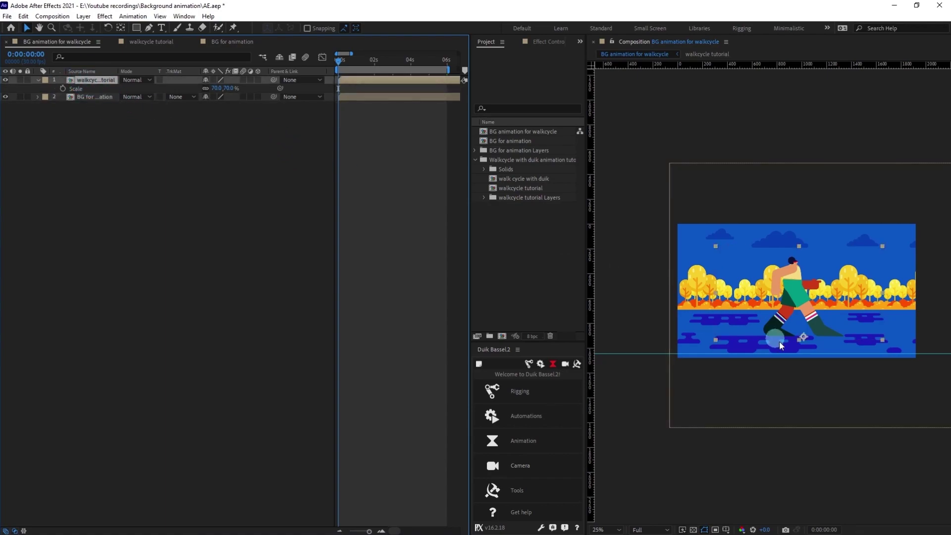
Try the character layer's Scale at 100%, revert it to 70%, and select the background layer
left_click(216, 89)
type("10")
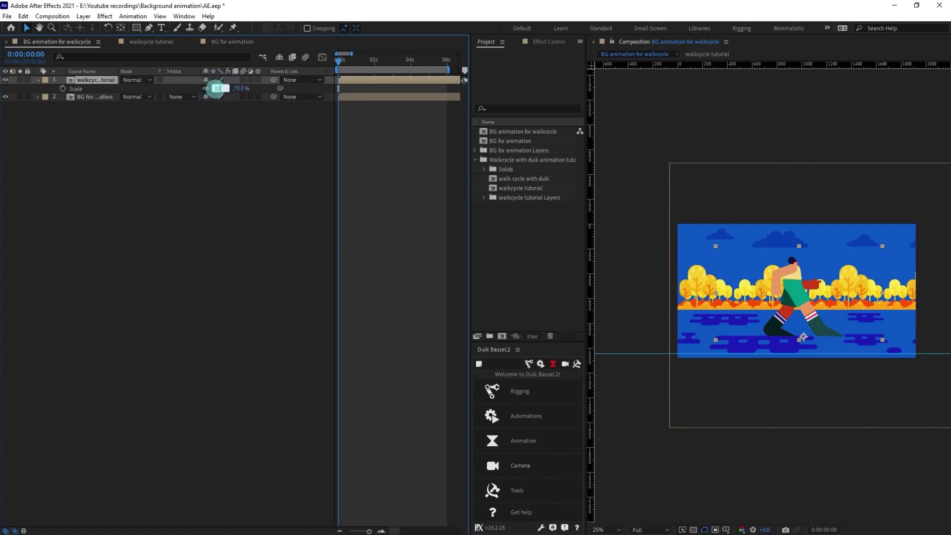
type("0")
key("Return")
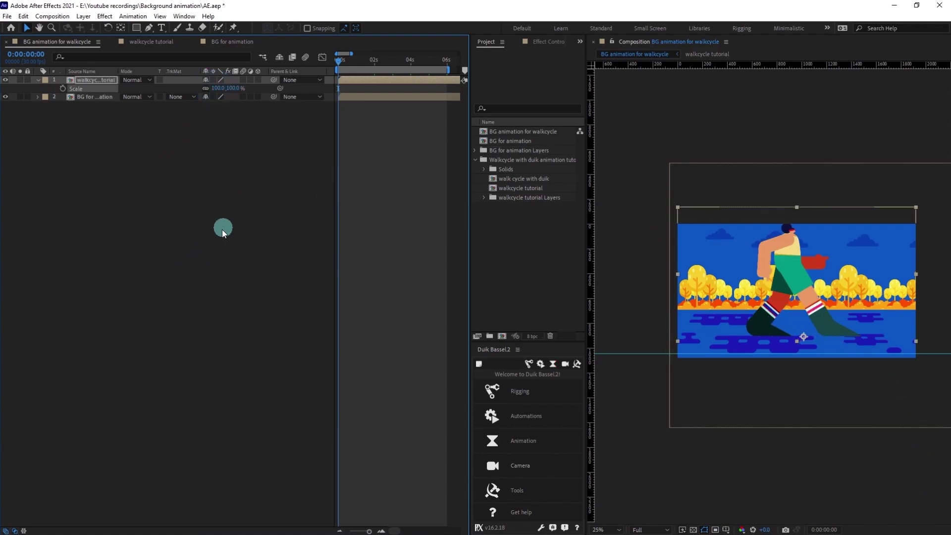
key("ctrl+z")
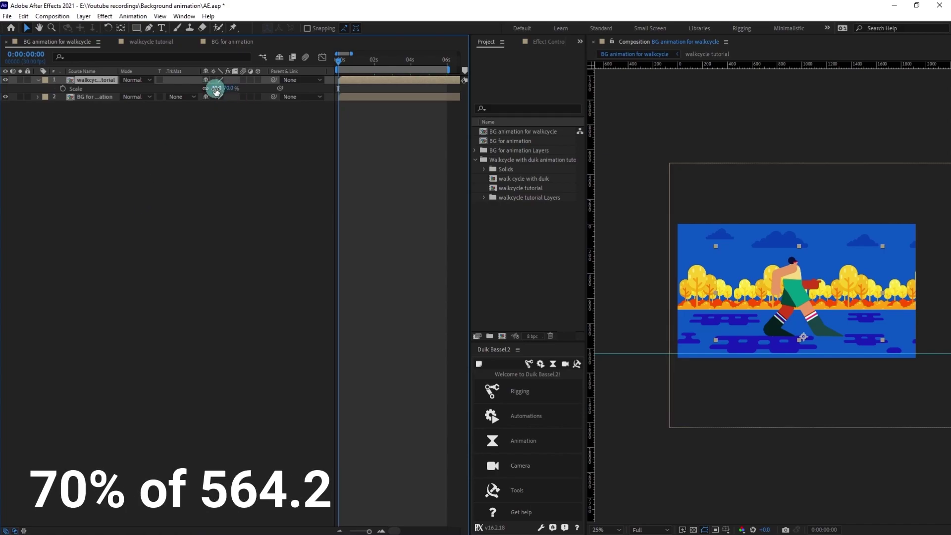
left_click(246, 142)
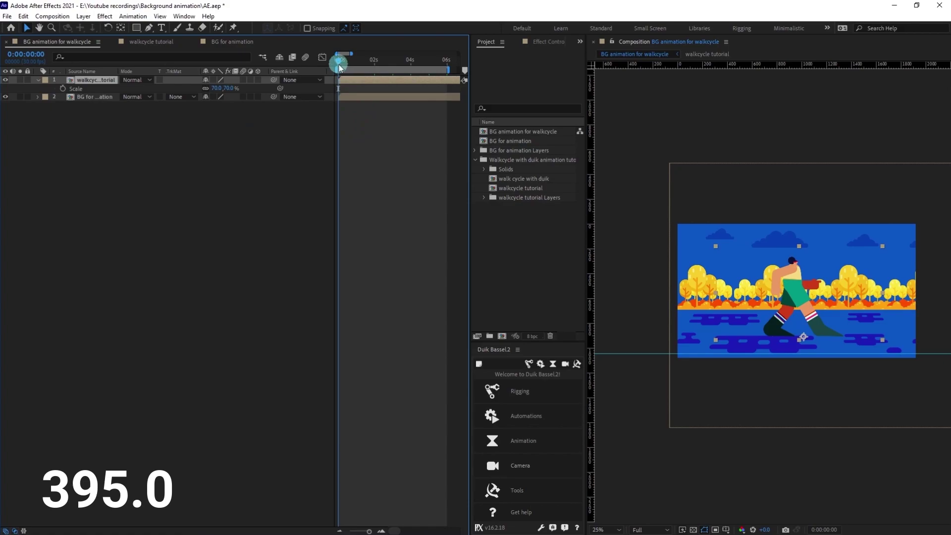
left_click(91, 99)
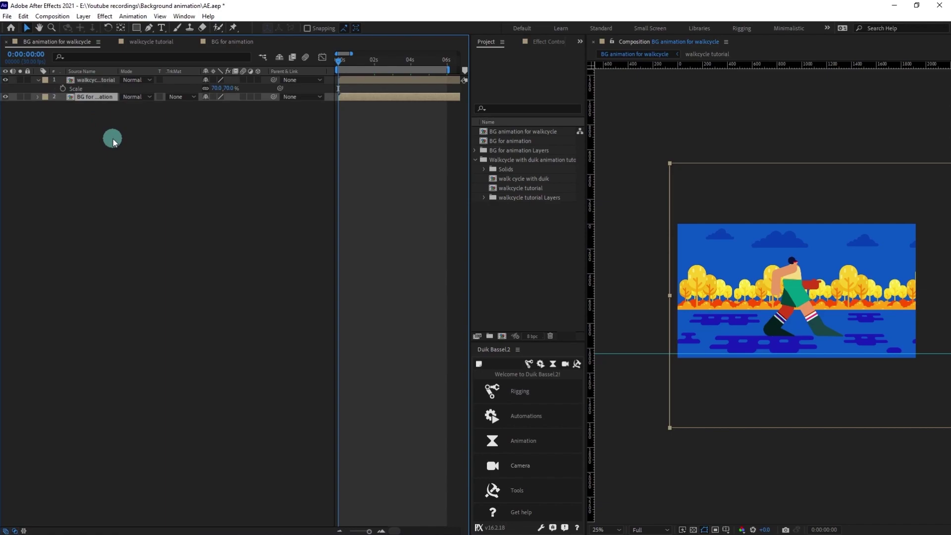
Preview the walkcycle composition and scrub around 5:17–5:25 to check the 70% character's travel
key("ctrl+space")
key("Escape")
mouse_move(349, 60)
left_mouse_down()
mouse_move(338, 60)
mouse_move(445, 68)
mouse_move(338, 62)
left_mouse_up()
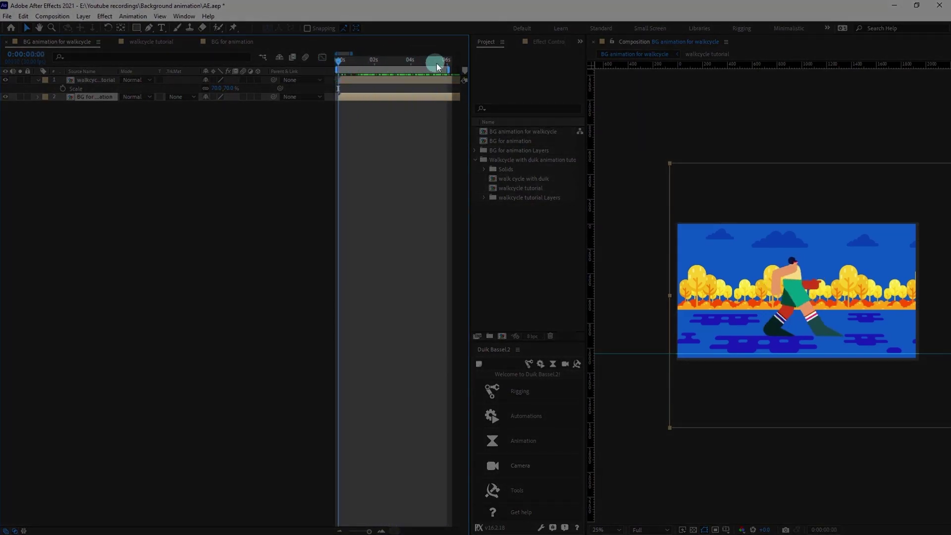
key("space")
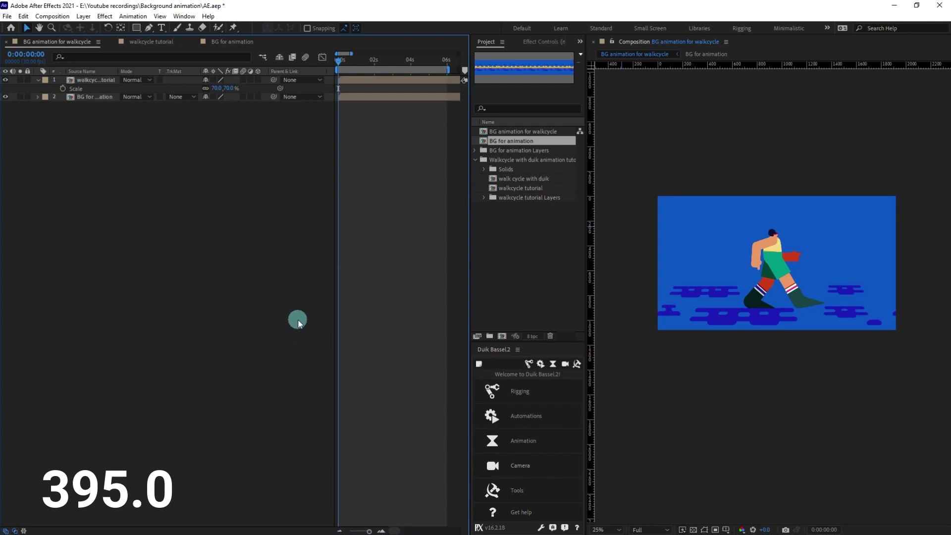
left_click(444, 62)
left_click_drag(444, 64, 322, 64)
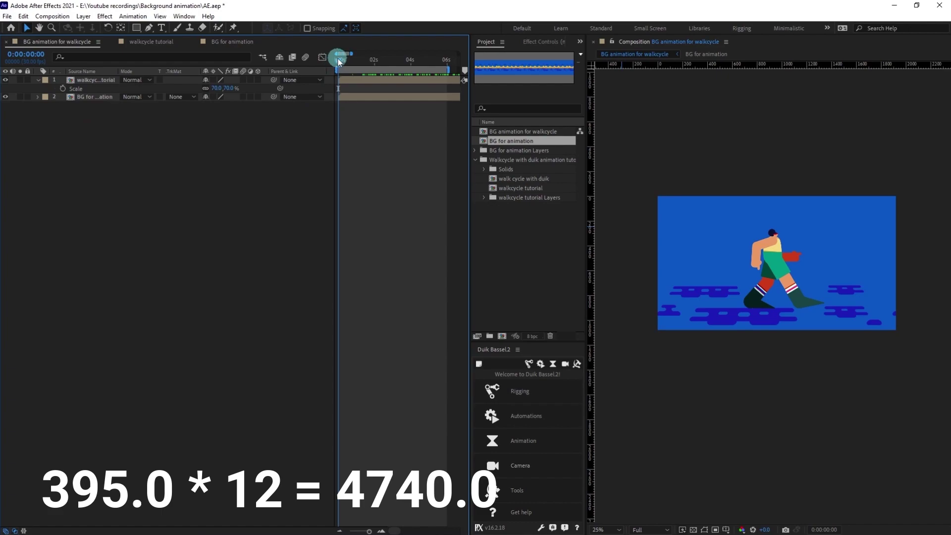
left_click_drag(339, 62, 441, 72)
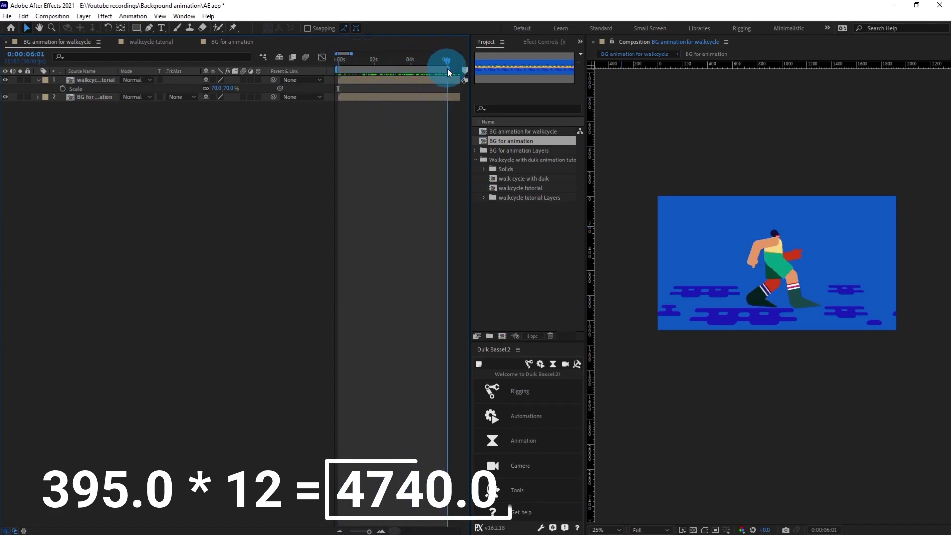
left_click_drag(447, 70, 313, 70)
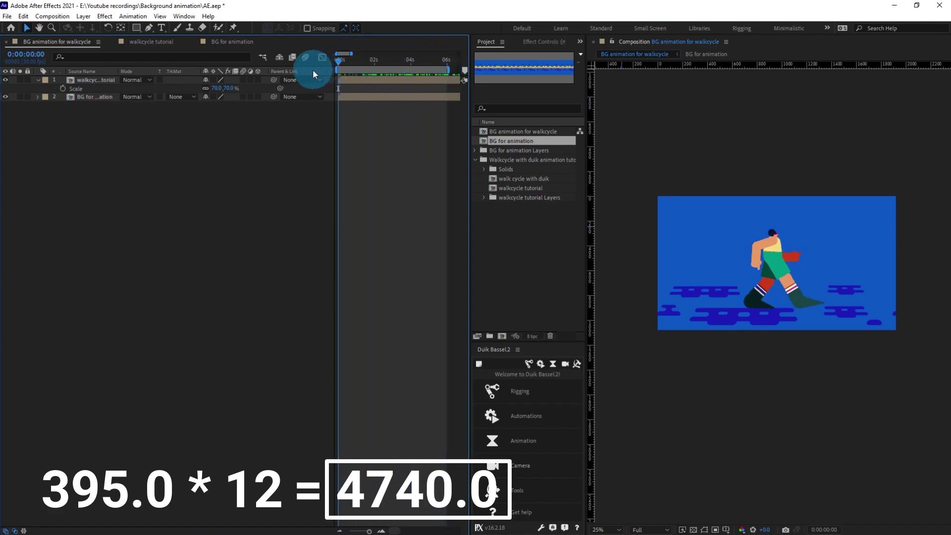
Open the BG for animation precomp and separate the Road lines Position into X and Y
double_click(84, 98)
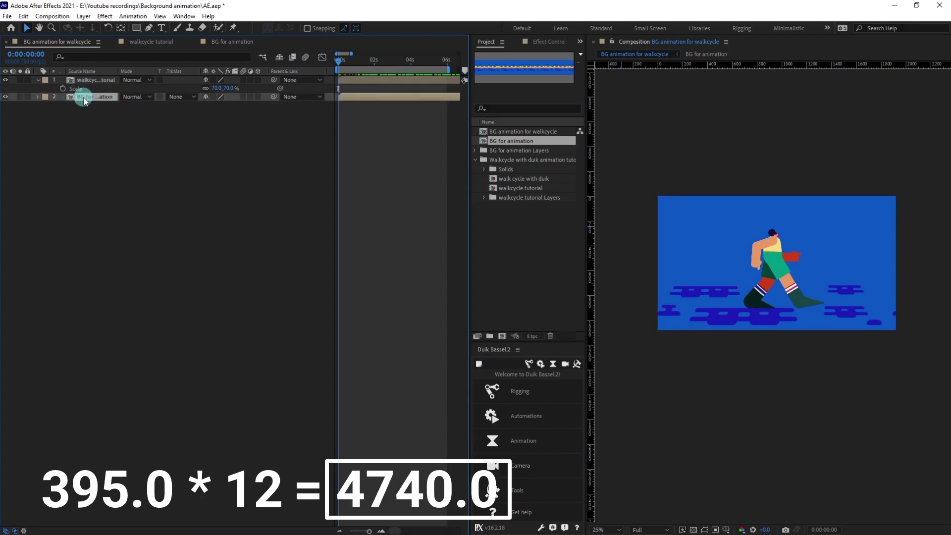
left_click(82, 87)
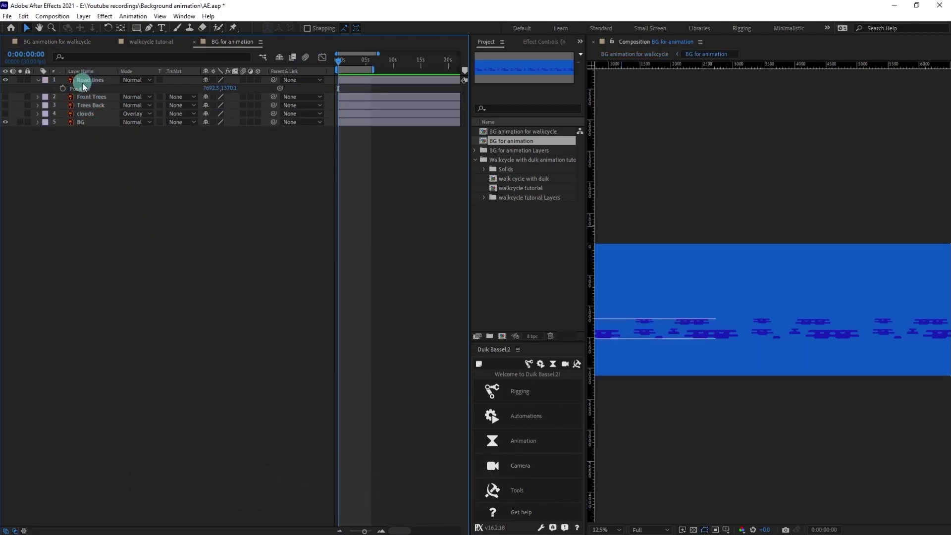
left_click(83, 83)
scroll(801, 350, "down", 1)
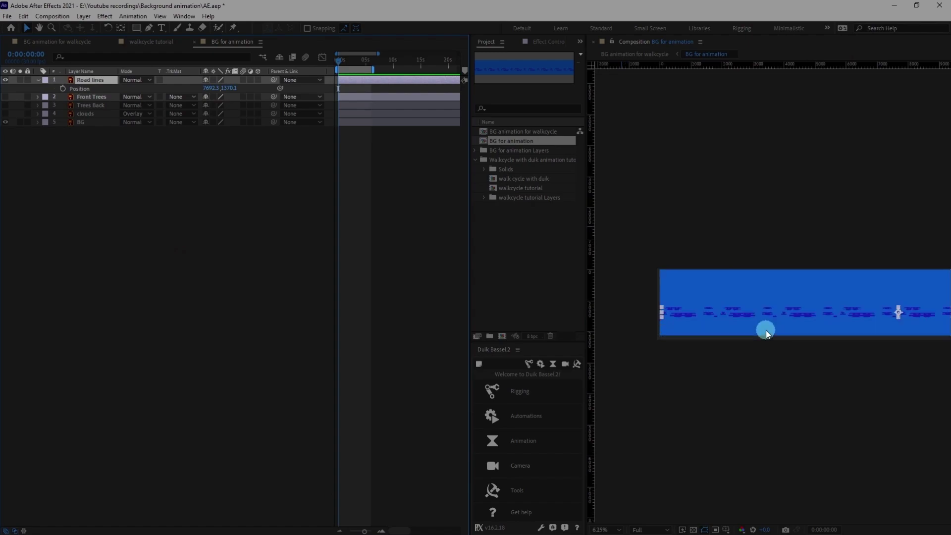
right_click(64, 90)
left_click(91, 117)
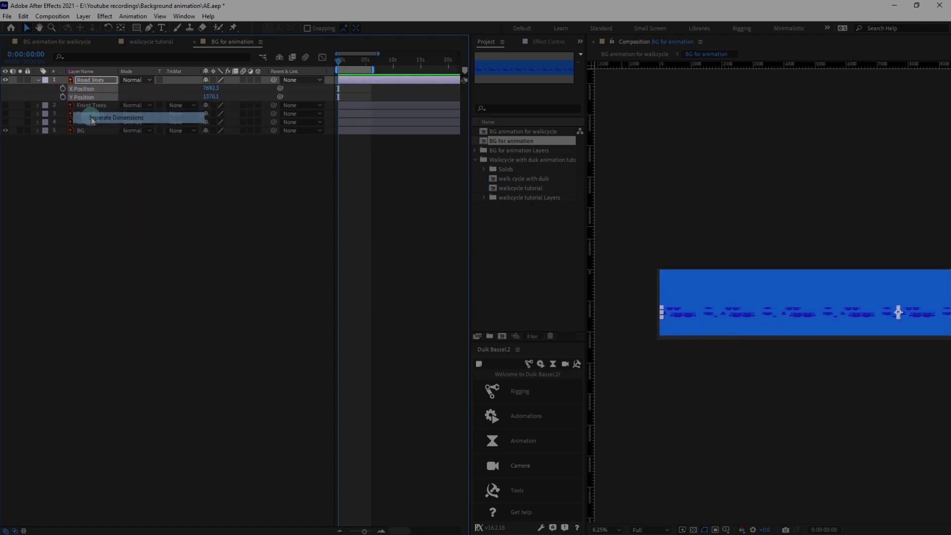
left_click(171, 227)
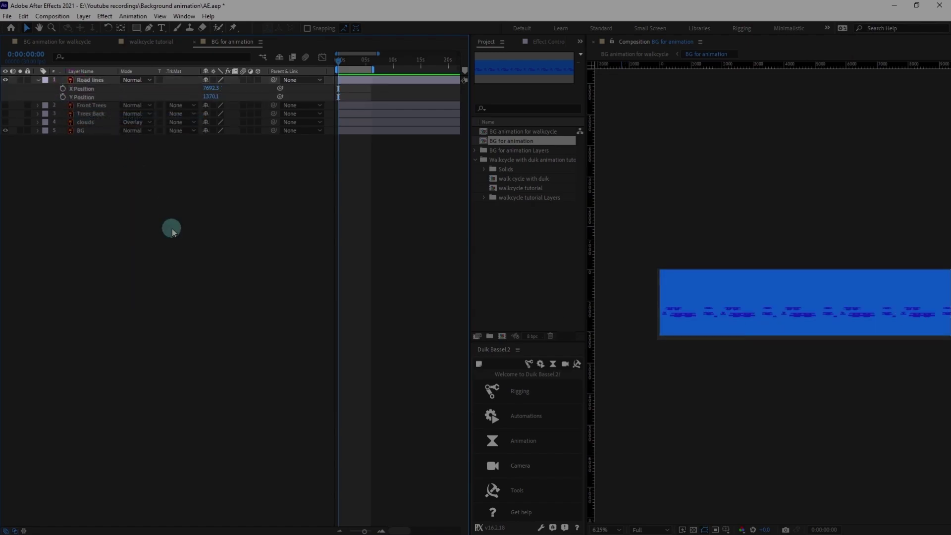
Keyframe Road lines' X Position from 7692.3 at 0s to 2952.3 at 6:00
left_click(62, 88)
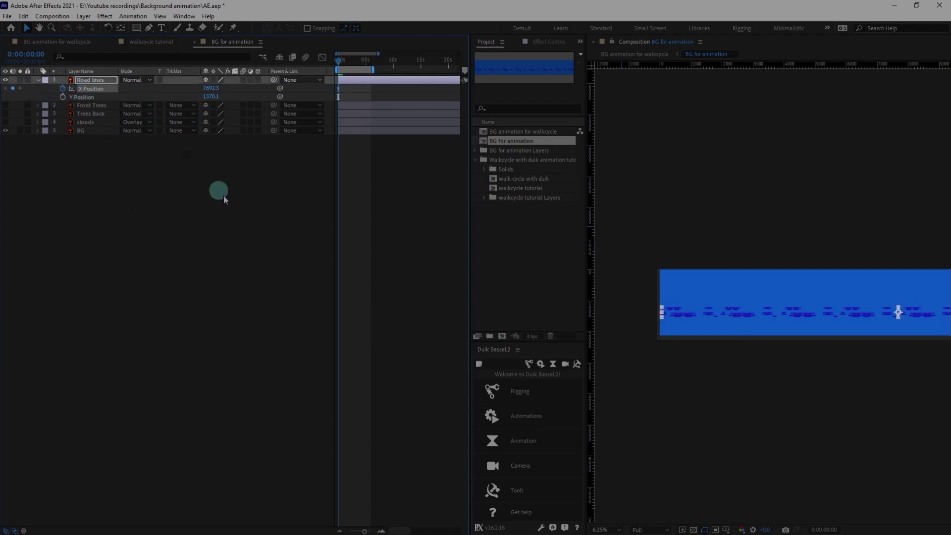
left_click(32, 53)
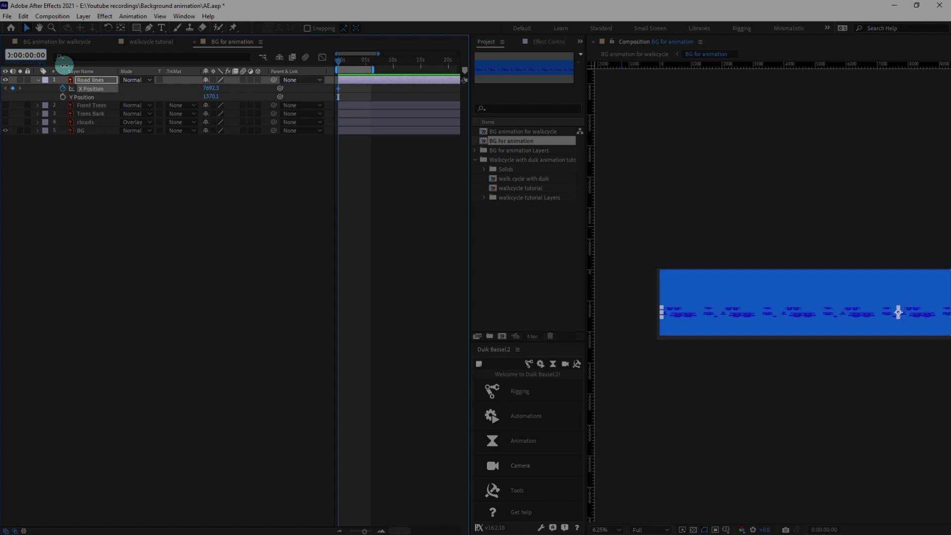
key("Return")
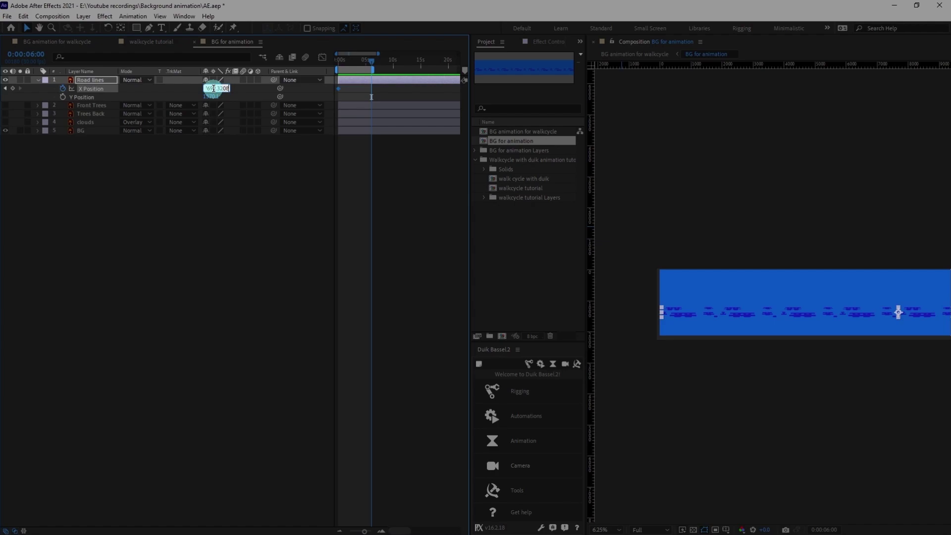
type("4")
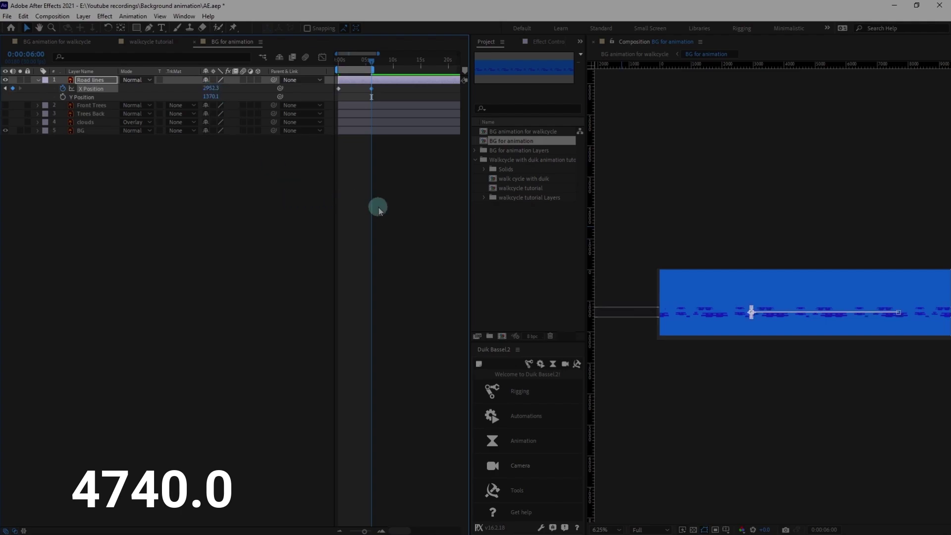
left_click_drag(349, 64, 326, 74)
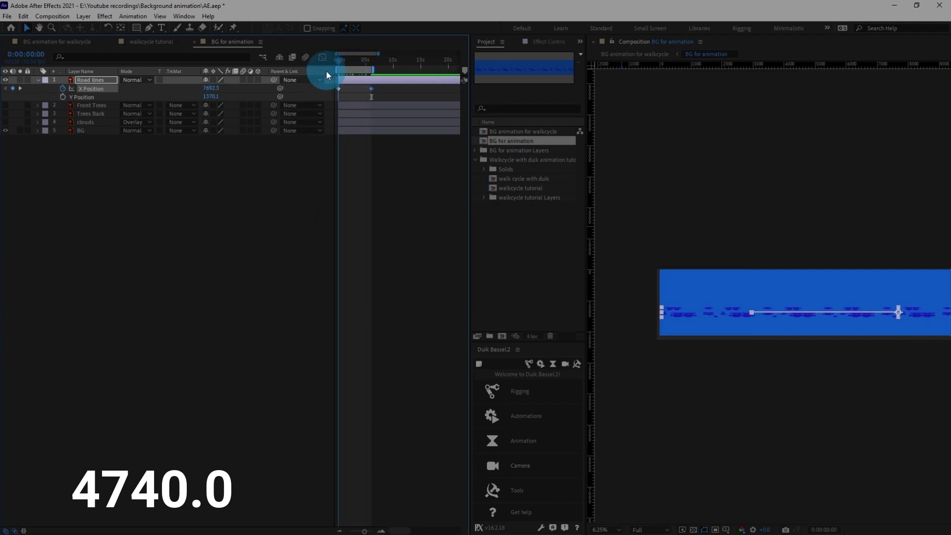
left_click(56, 41)
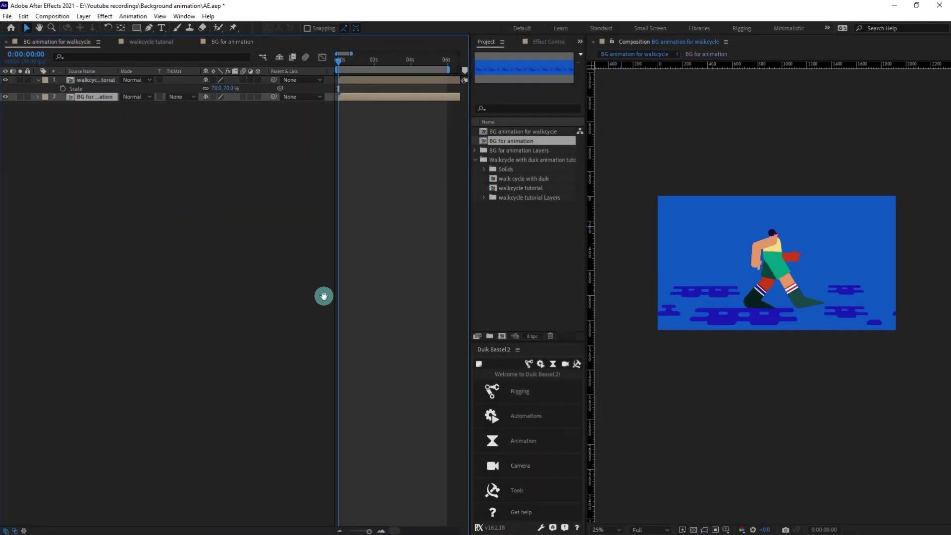
key("space")
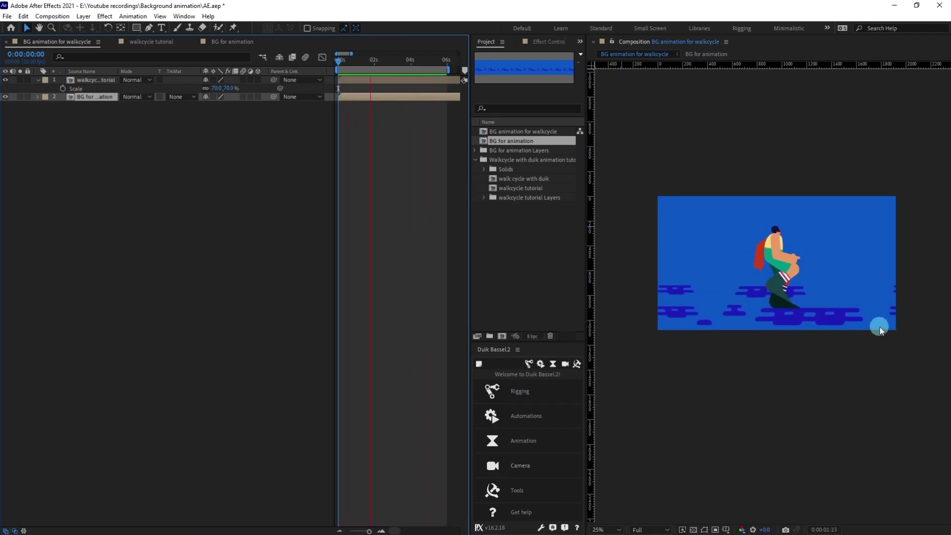
key("space")
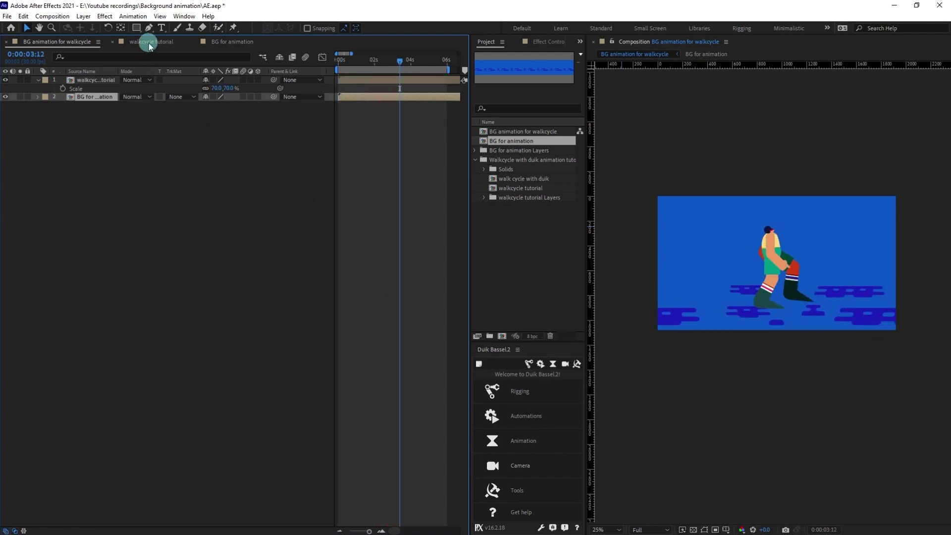
left_click(149, 43)
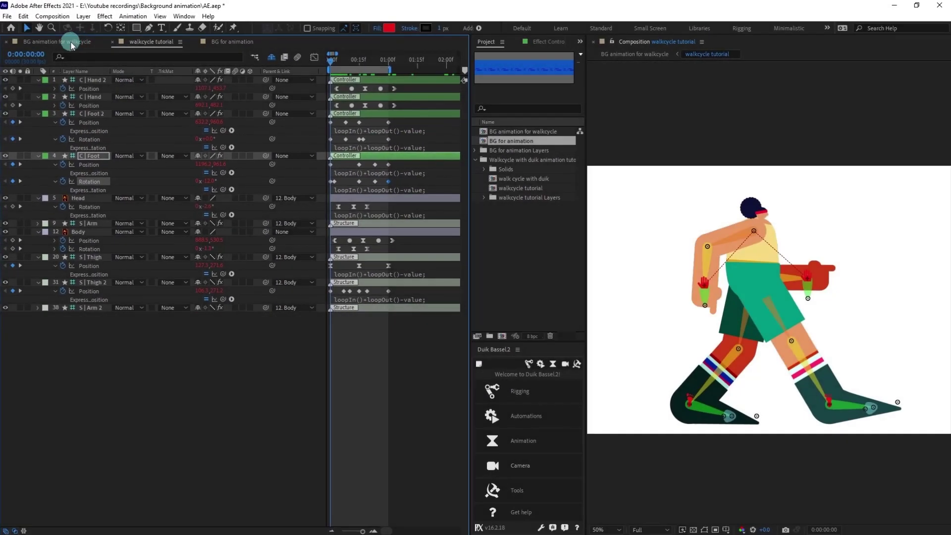
left_click(77, 28)
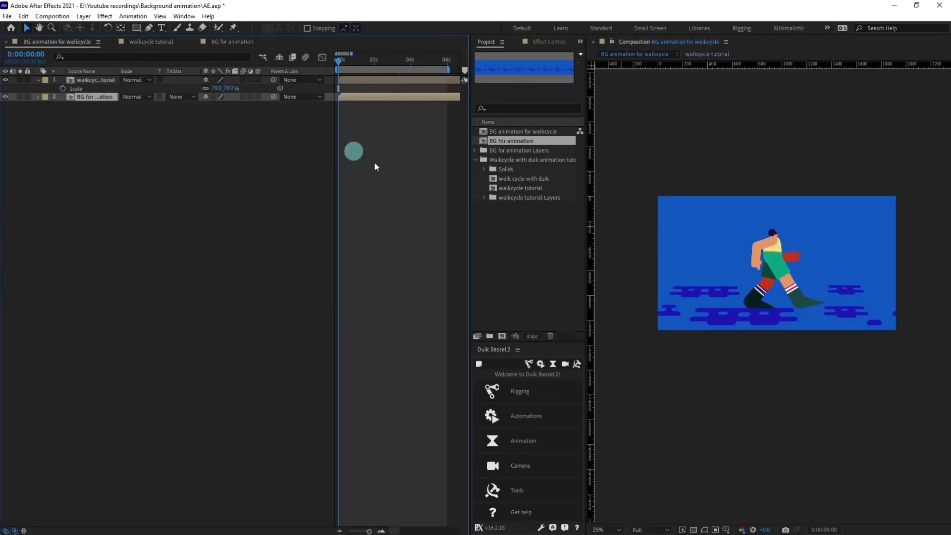
key("space")
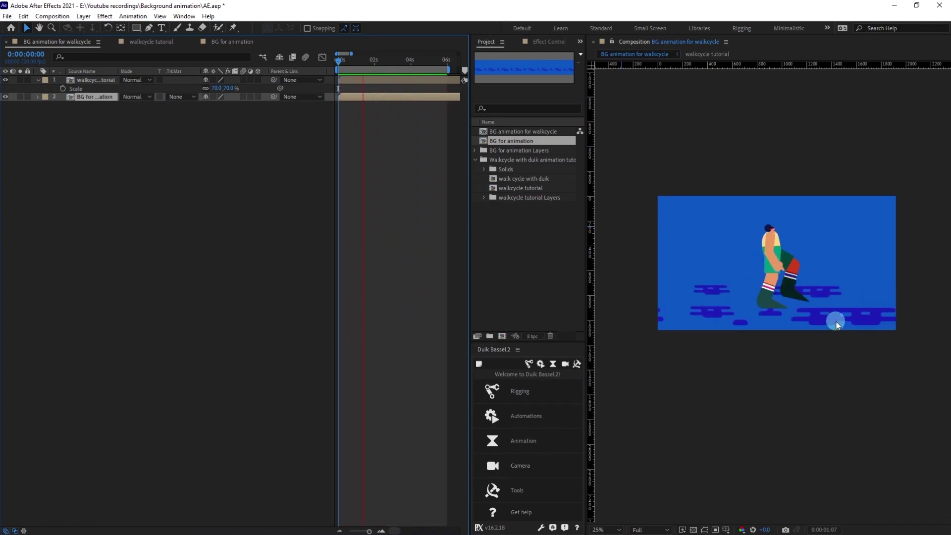
In BG for animation, return to time 0 and make the tree and cloud layers visible
left_click(231, 42)
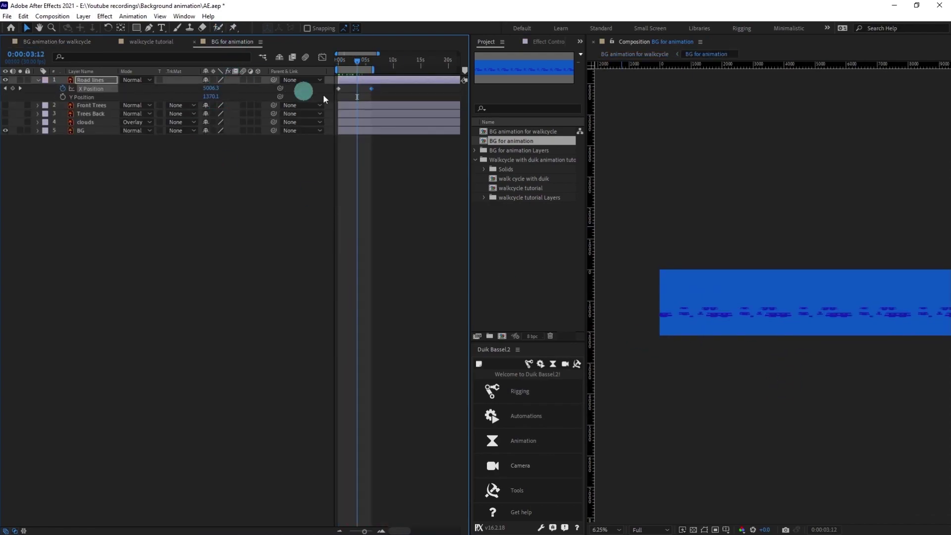
left_click_drag(346, 66, 315, 59)
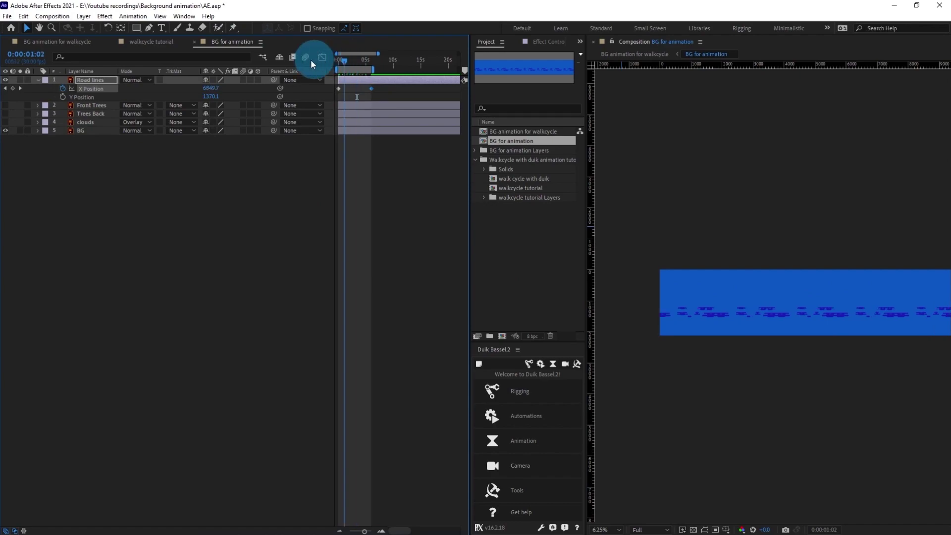
left_click(5, 105)
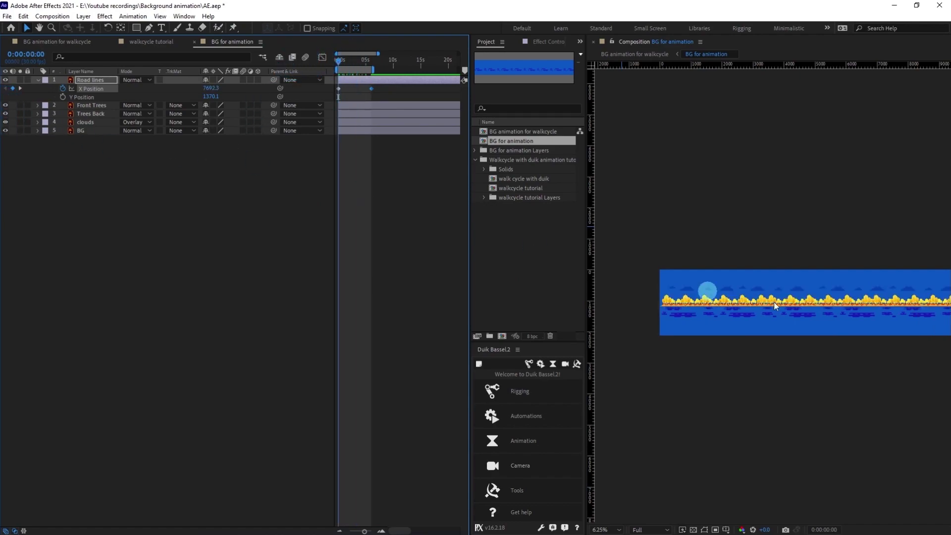
scroll(830, 304, "up", 1)
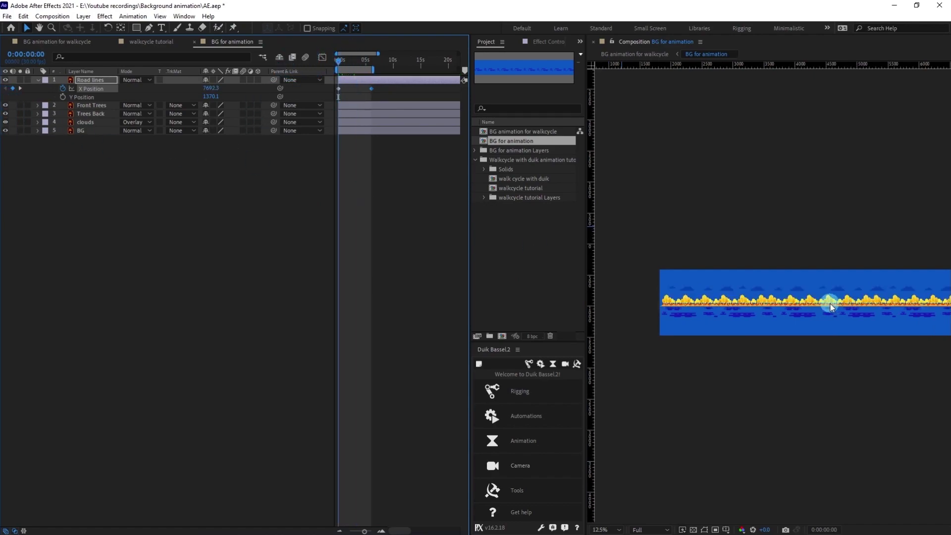
Parent the Front Trees layer to Road lines, then select the Trees Back layer
left_click(88, 106)
scroll(792, 304, "down", 1)
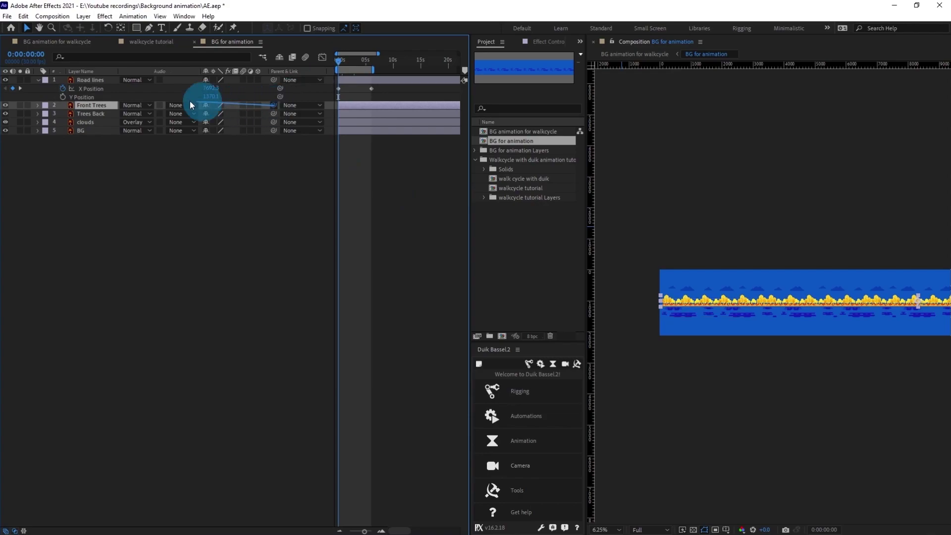
left_click_drag(189, 101, 89, 79)
left_click(245, 81)
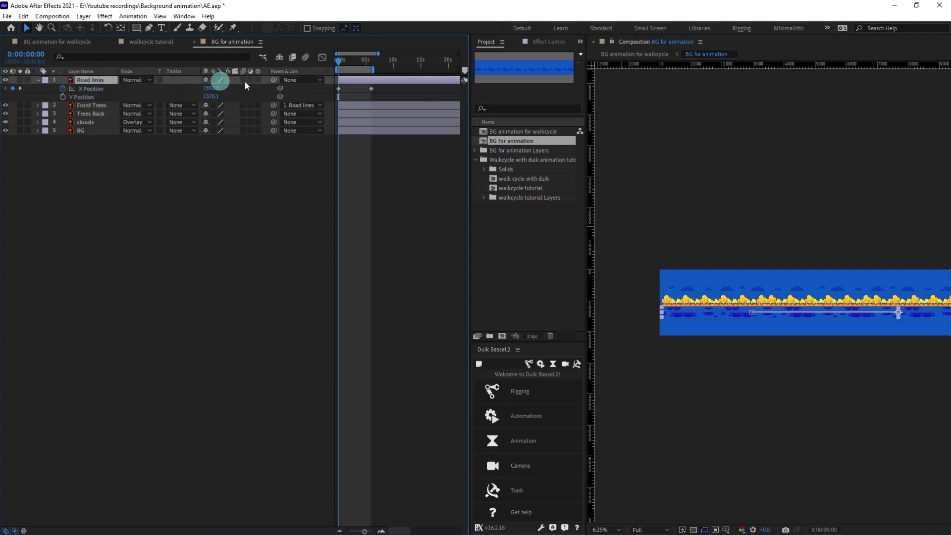
left_click(133, 117)
scroll(752, 307, "up", 2)
scroll(753, 310, "down", 2)
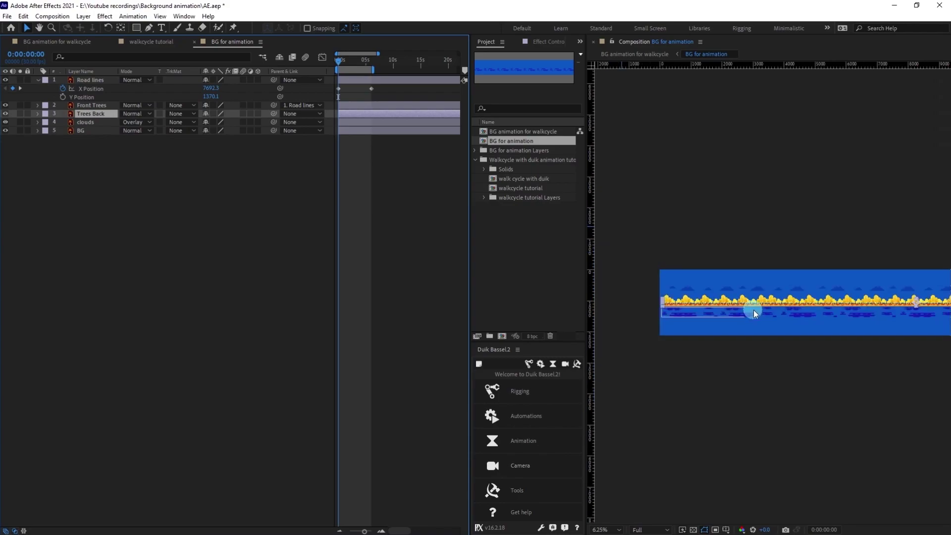
mouse_move(753, 310)
left_mouse_down()
mouse_move(796, 328)
mouse_move(665, 295)
left_mouse_up()
Separate Trees Back's Position dimensions and set an X Position keyframe at 0s (8270.0)
key("p")
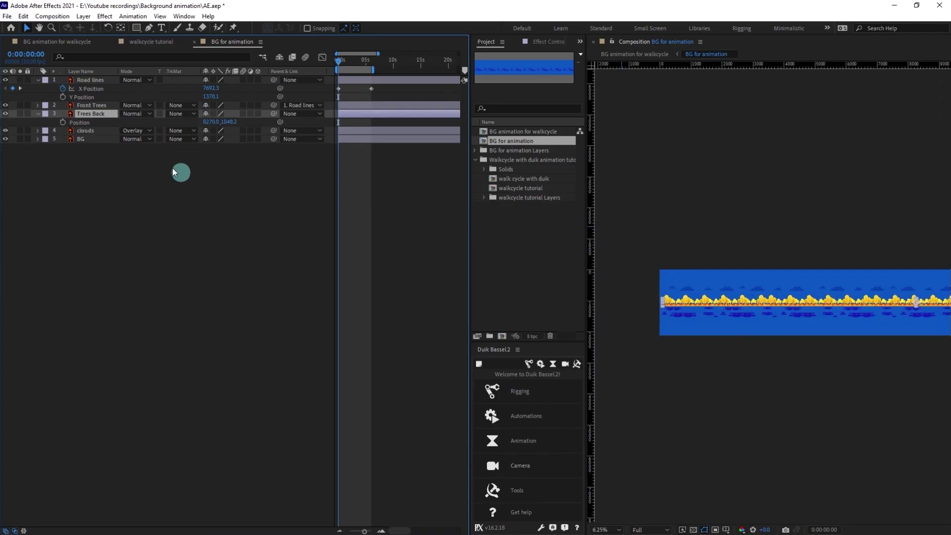
right_click(81, 123)
left_click(109, 140)
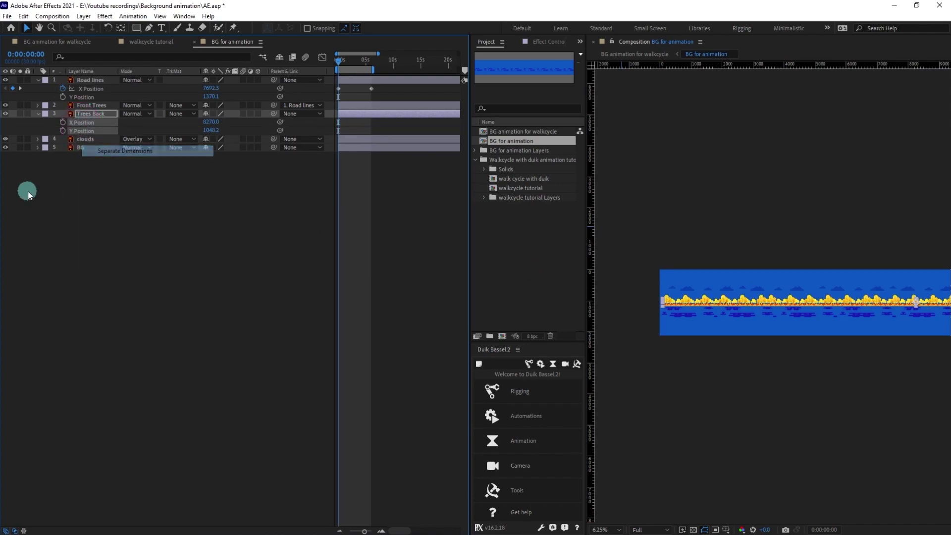
left_click(62, 122)
left_click(84, 122)
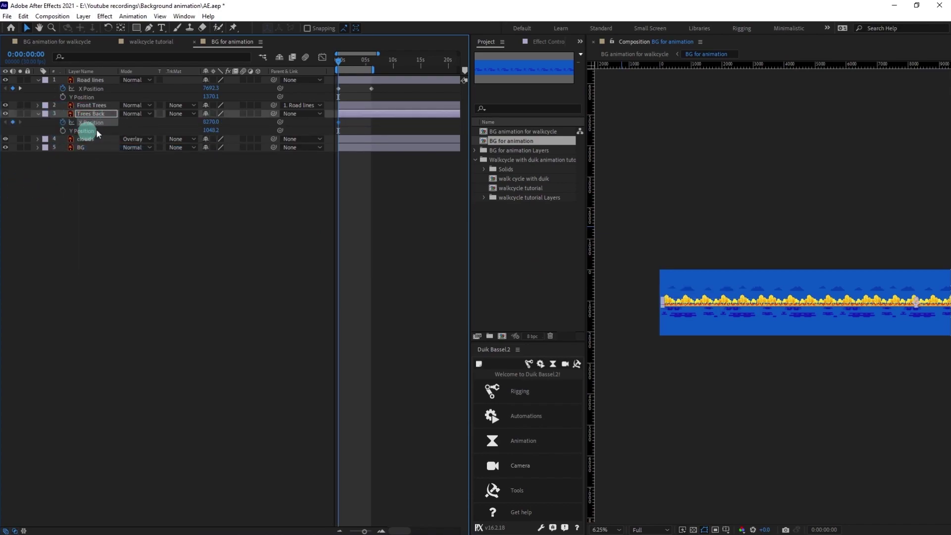
At 6 seconds slide Trees Back left to about 5518.0, then preview the scrolling layers
left_click_drag(362, 68, 371, 64)
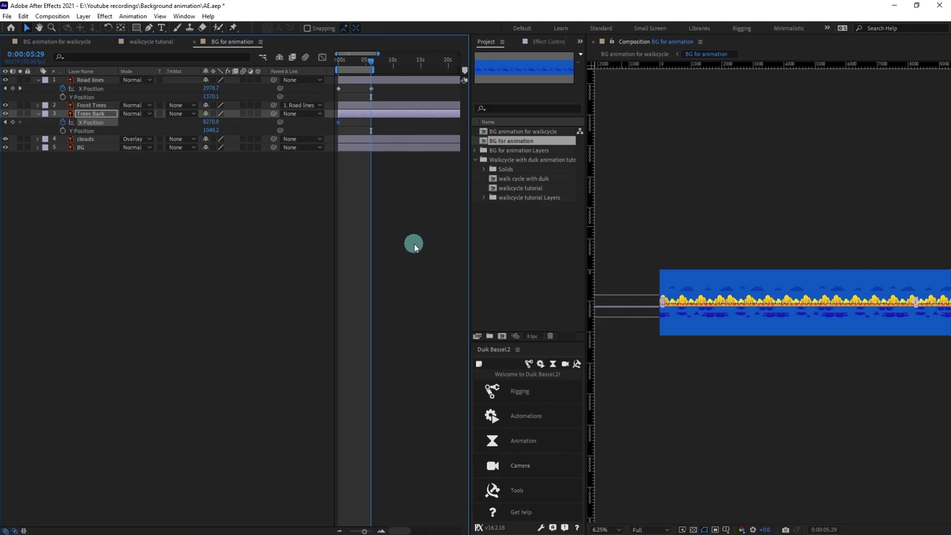
scroll(768, 300, "down", 1)
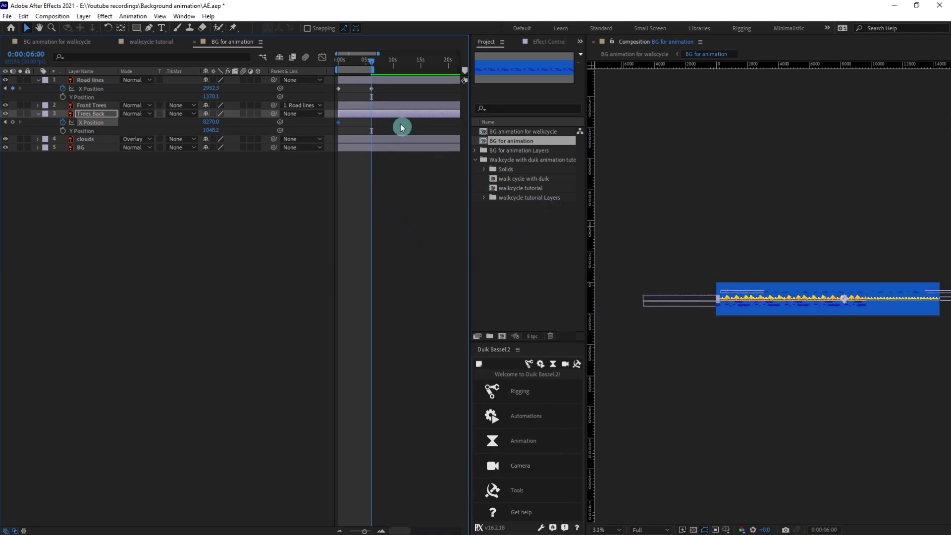
left_click(363, 79)
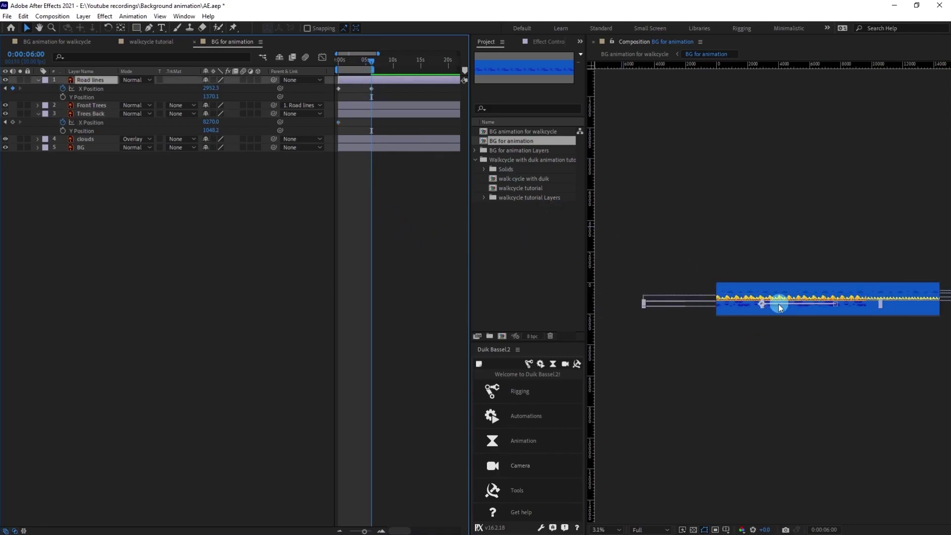
left_click(370, 114)
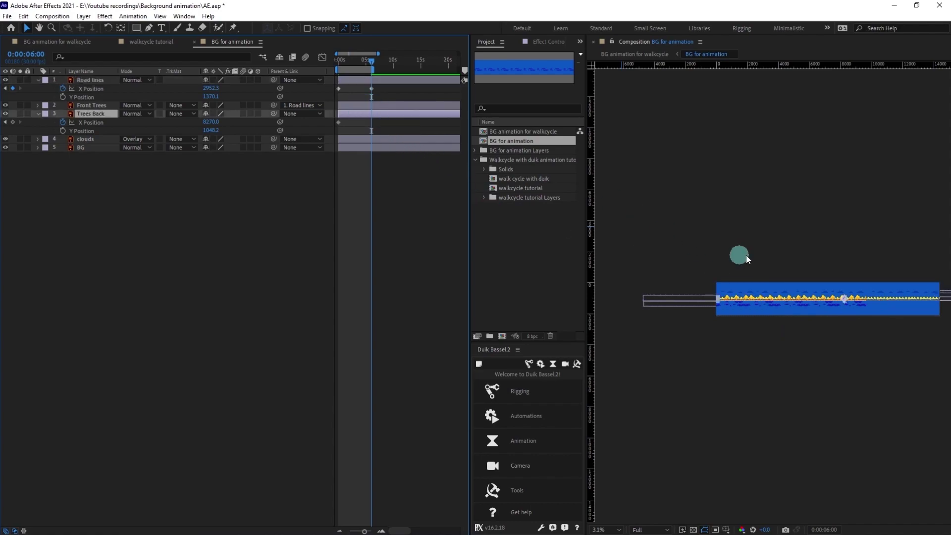
left_click_drag(843, 298, 798, 302)
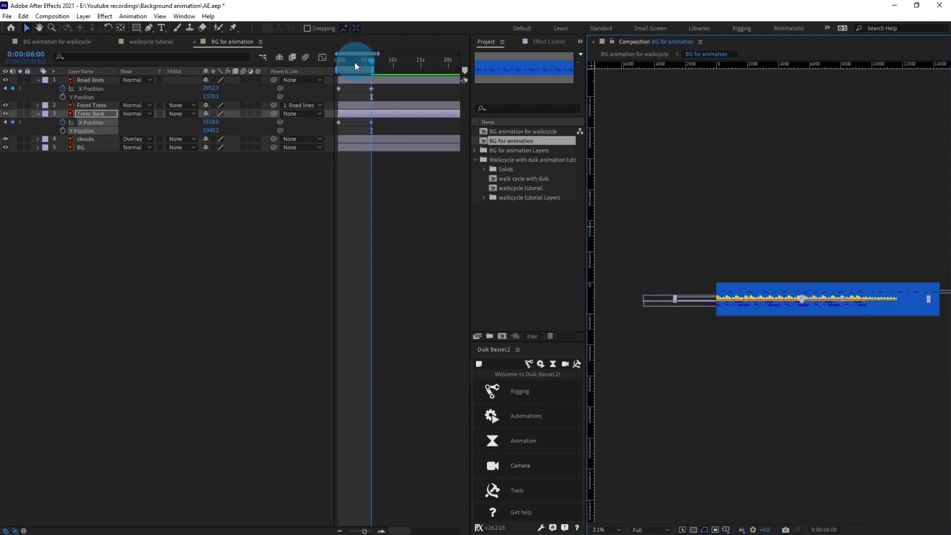
left_click_drag(355, 62, 302, 61)
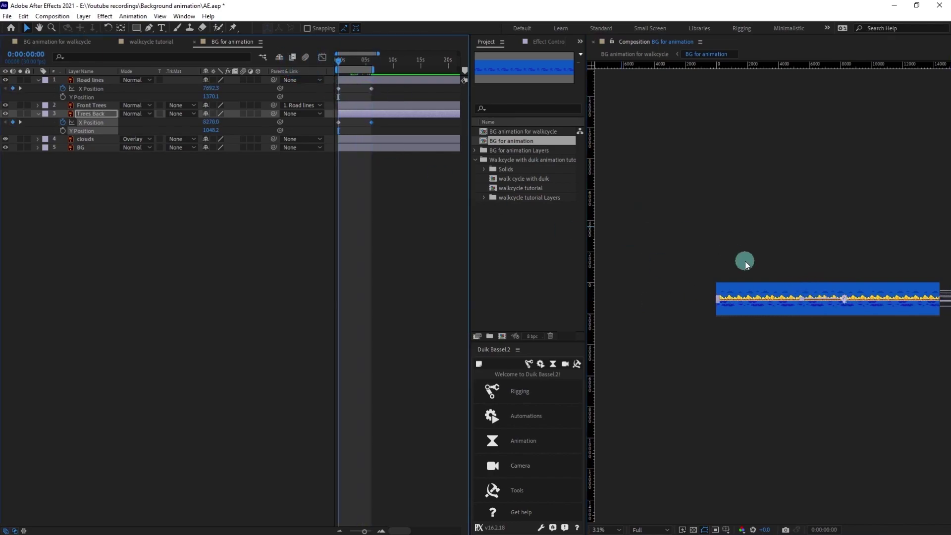
key("period")
key("period")
key("space")
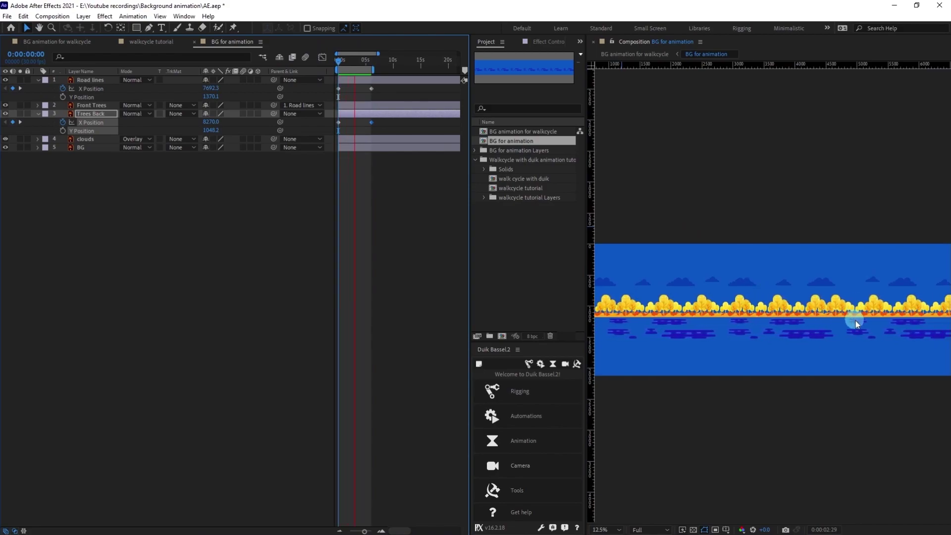
Separate the clouds layer's Position dimensions and keyframe X Position at 0s (8260.5)
key("space")
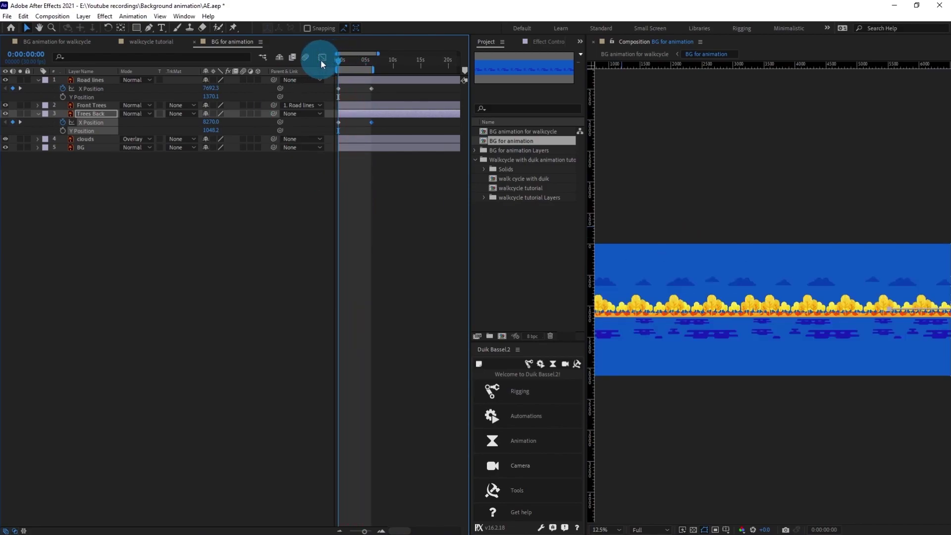
left_click(95, 139)
key("p")
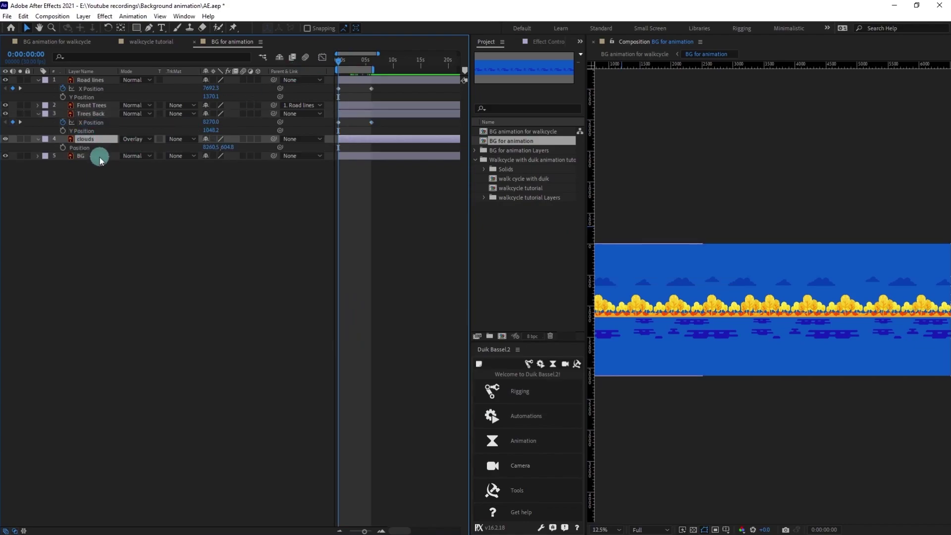
right_click(79, 148)
left_click(99, 174)
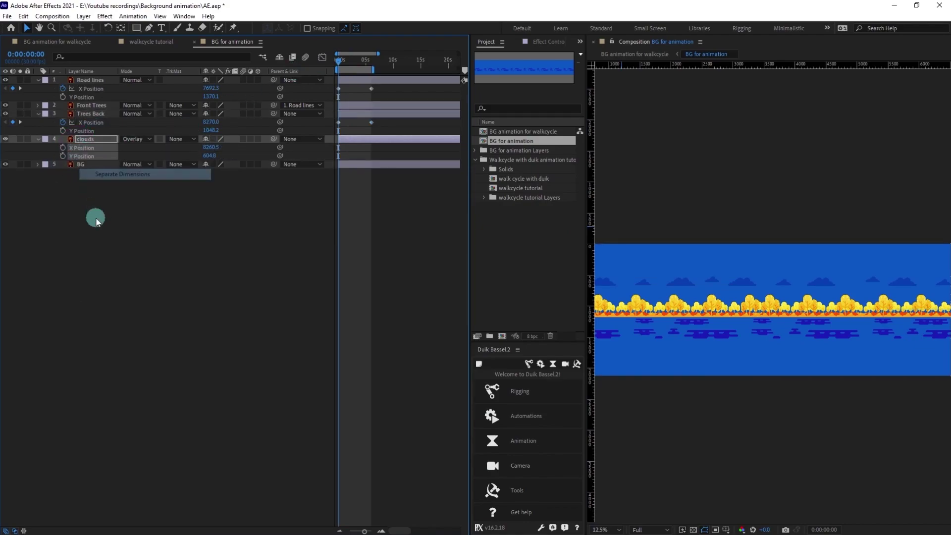
left_click(63, 147)
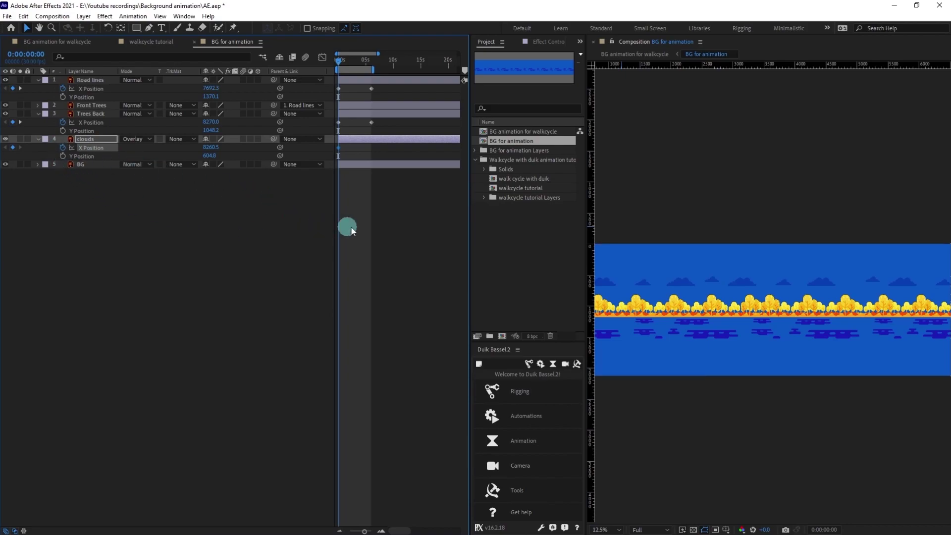
At 6 seconds shift the clouds left to about 7316.5, then preview the parallax from the start
key("k")
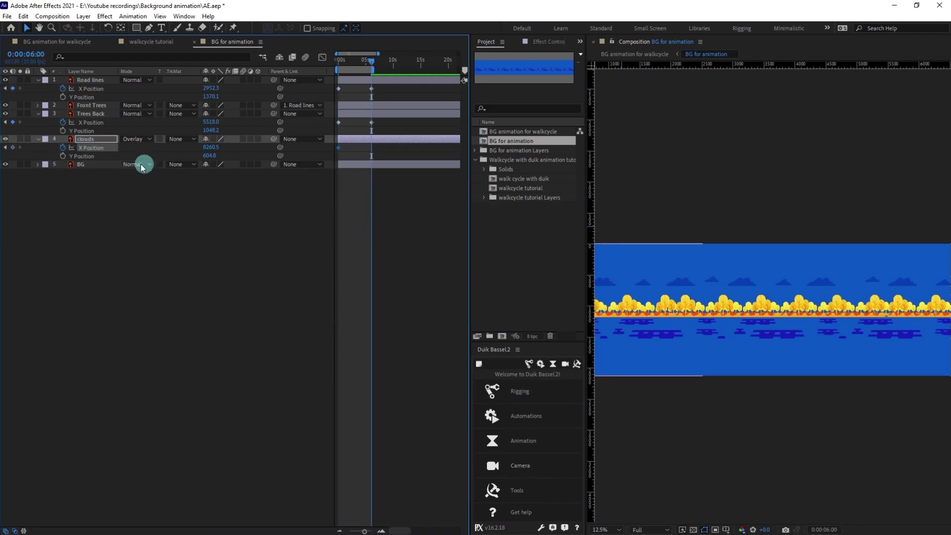
scroll(793, 257, "down", 2)
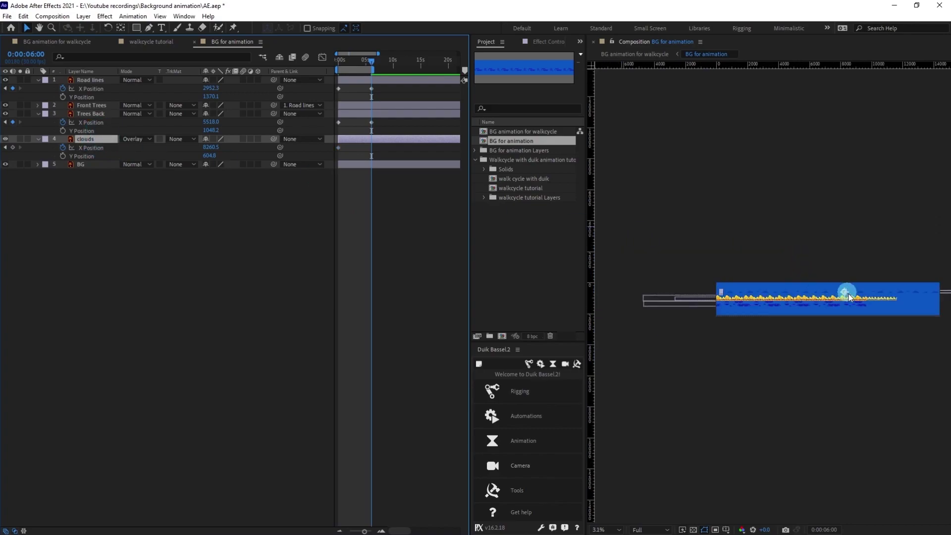
left_click_drag(847, 295, 820, 292)
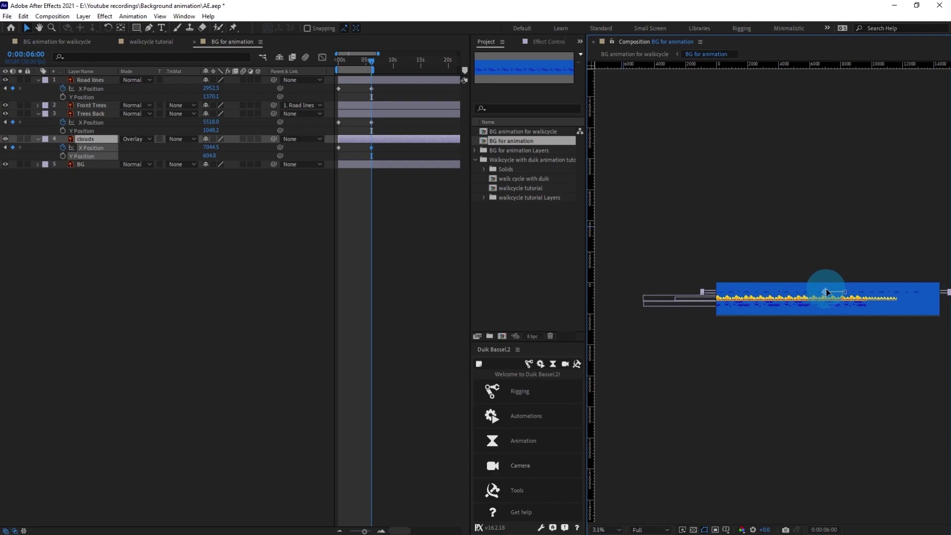
scroll(825, 290, "up", 1)
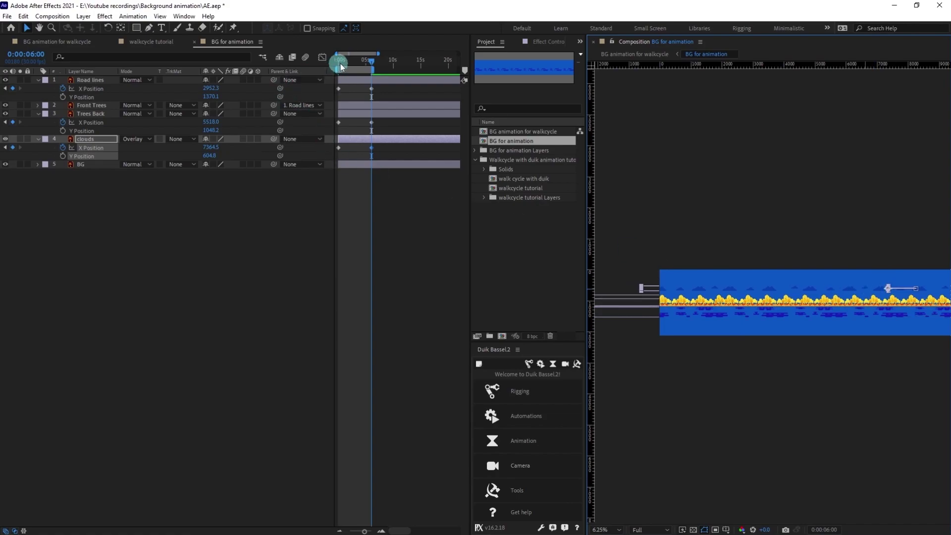
left_click(339, 62)
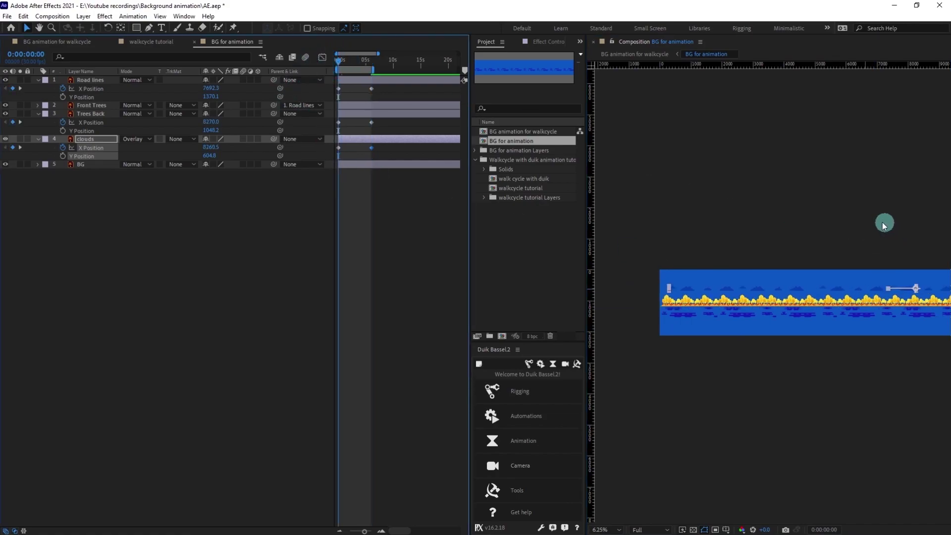
key("space")
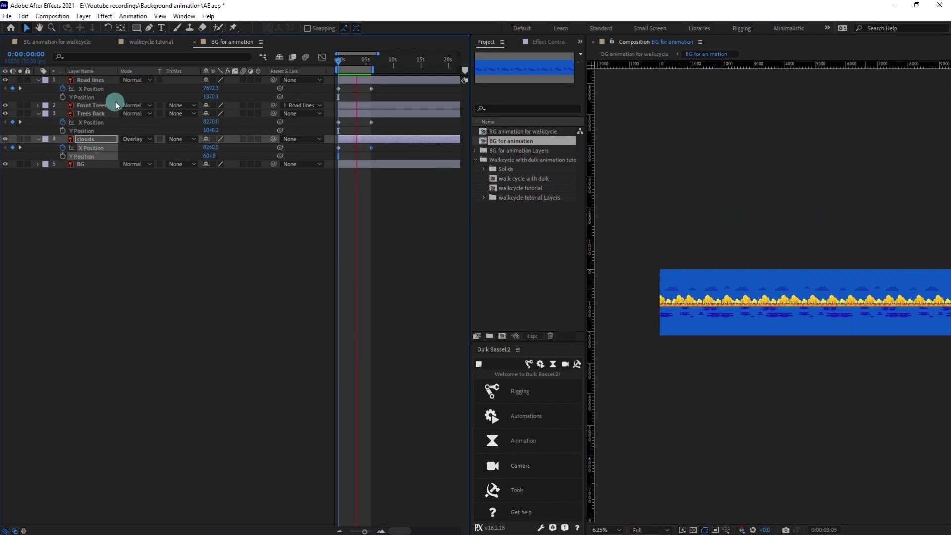
Preview the character walking over the parallax road, trees and clouds in BG animation for walkcycle
left_click(57, 41)
left_click(390, 94)
left_click(350, 60)
left_click(392, 164)
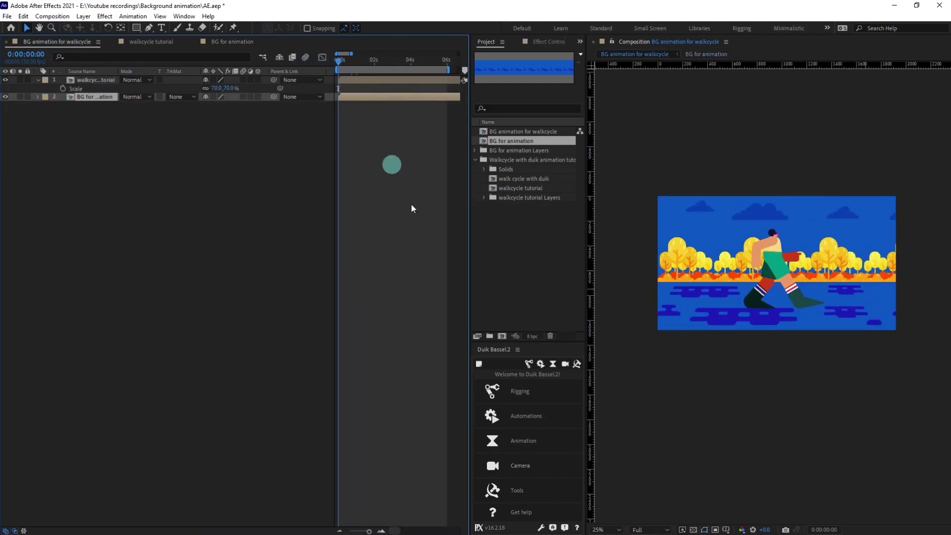
left_click(413, 275)
key("space")
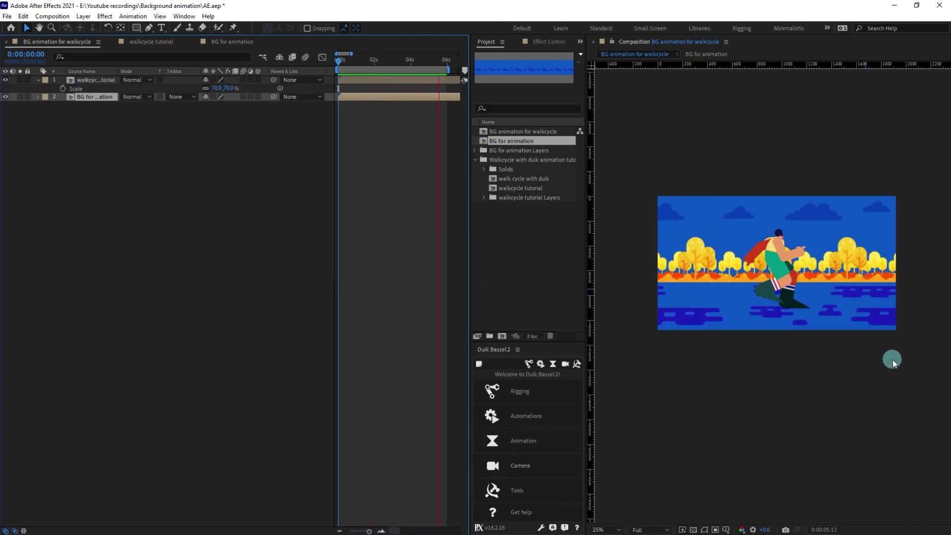
key("space")
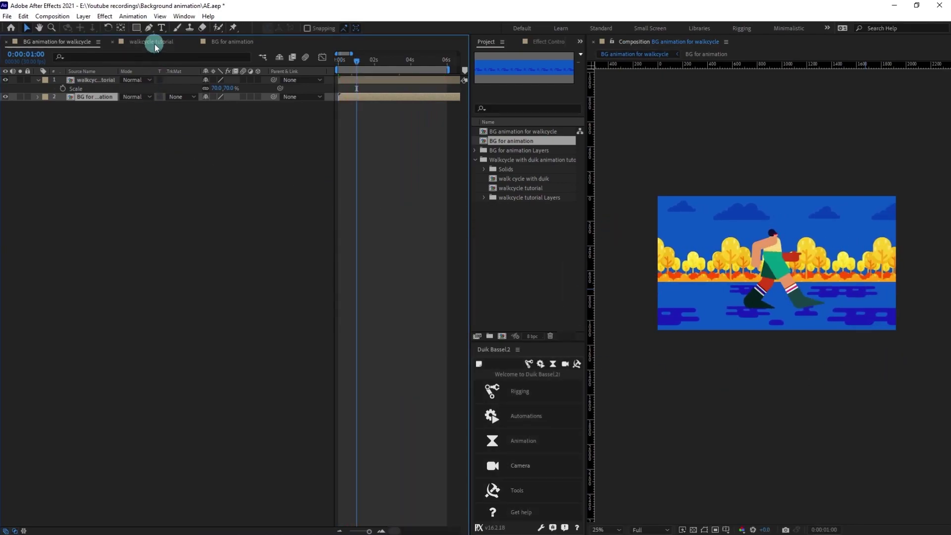
Check the walkcycle tutorial composition at its start, then return to BG animation for walkcycle
left_click(151, 41)
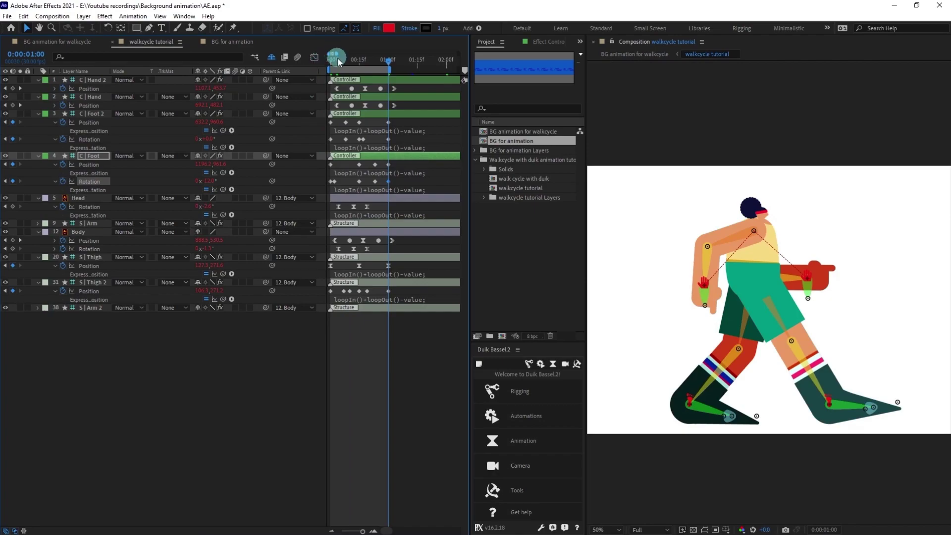
key("Home")
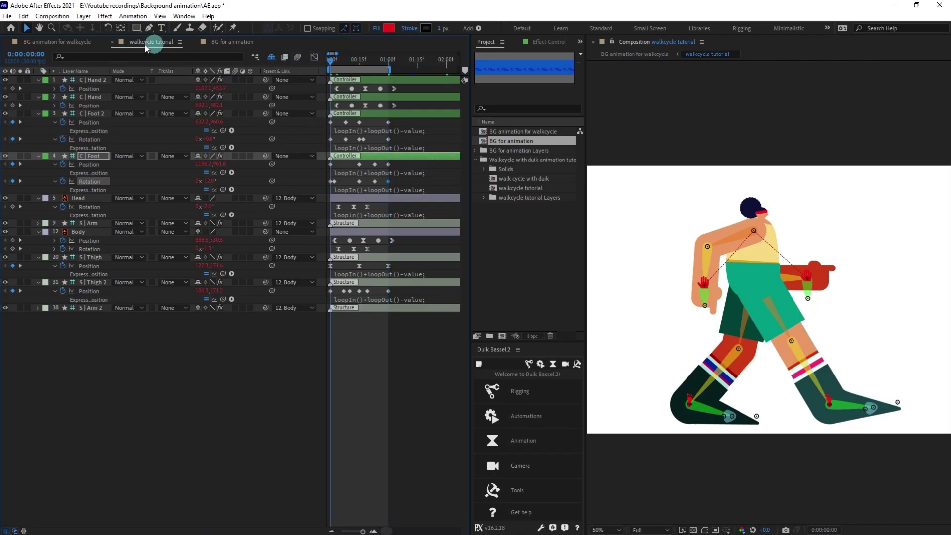
left_click(79, 41)
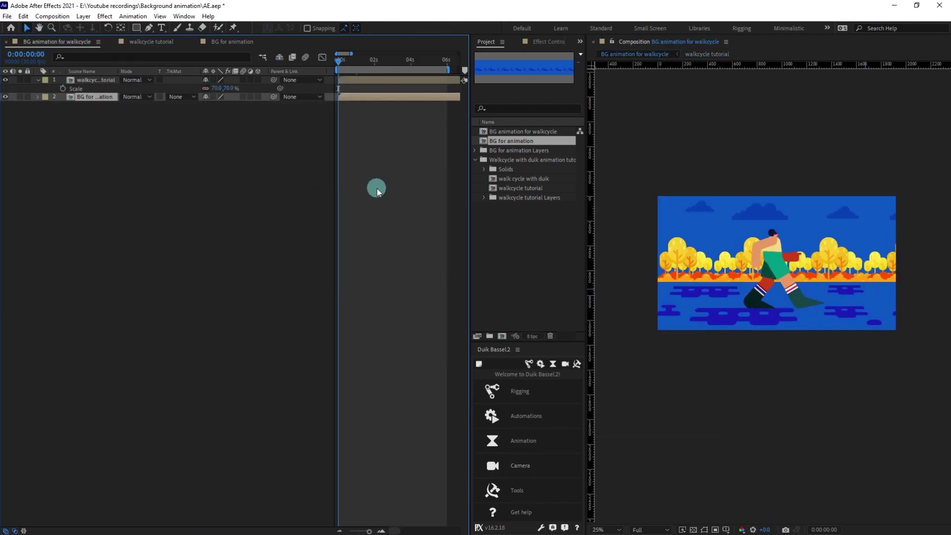